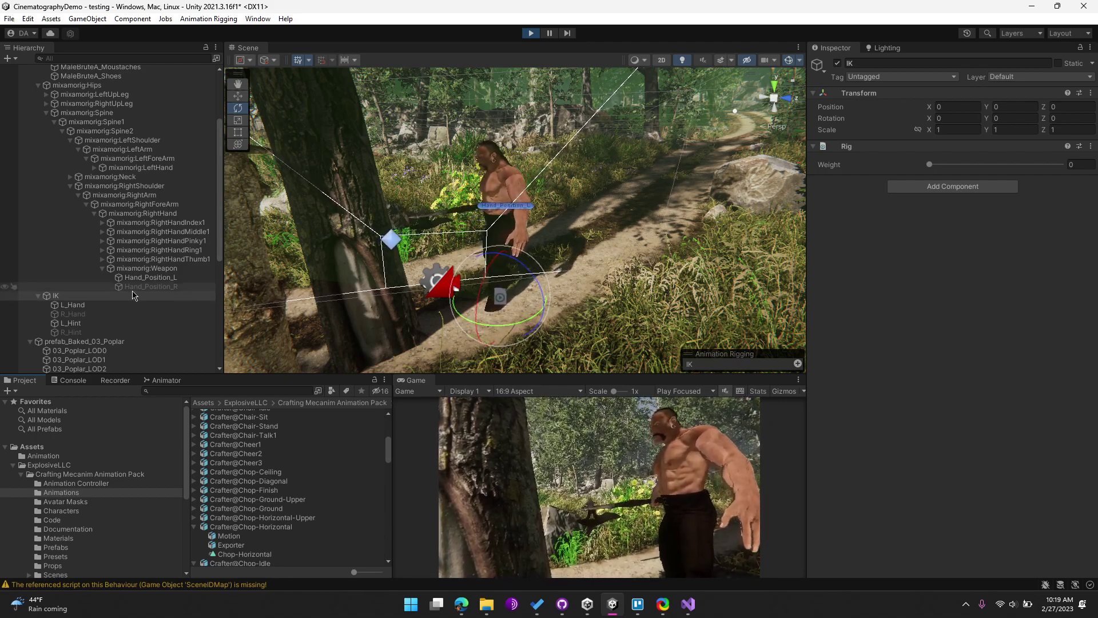
Step: Collapse the ExplosiveLLC folder and browse the animation clips in the Pro Melee Axe Pack folder
{"action": "scroll", "coordinate": [129, 297], "scroll_direction": "down", "scroll_amount": 3}
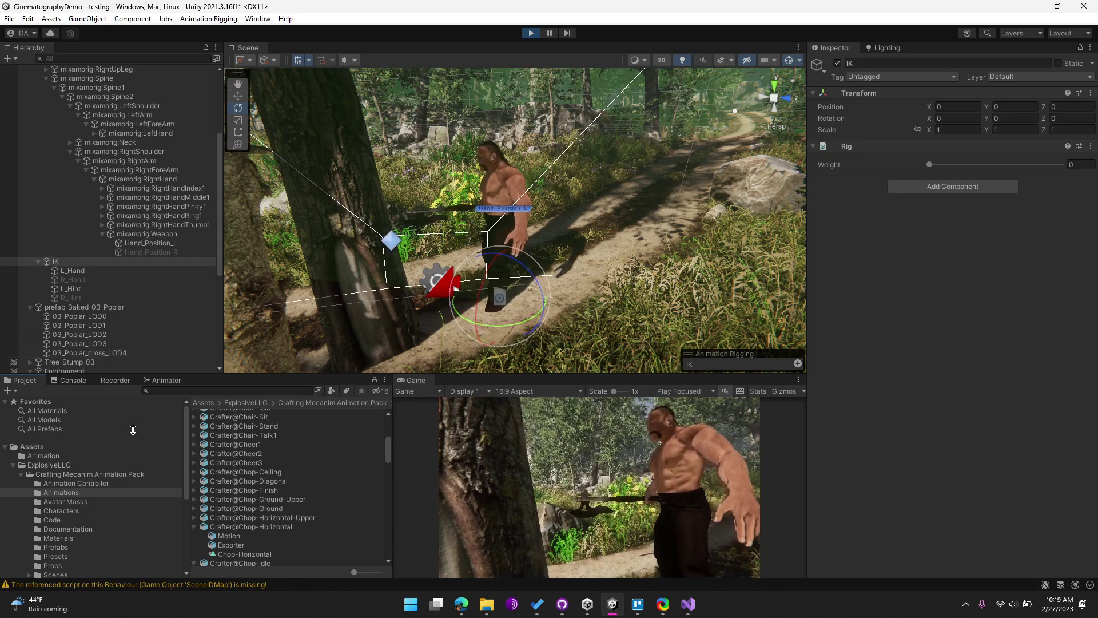
{"action": "scroll", "coordinate": [113, 492], "scroll_direction": "down", "scroll_amount": 6}
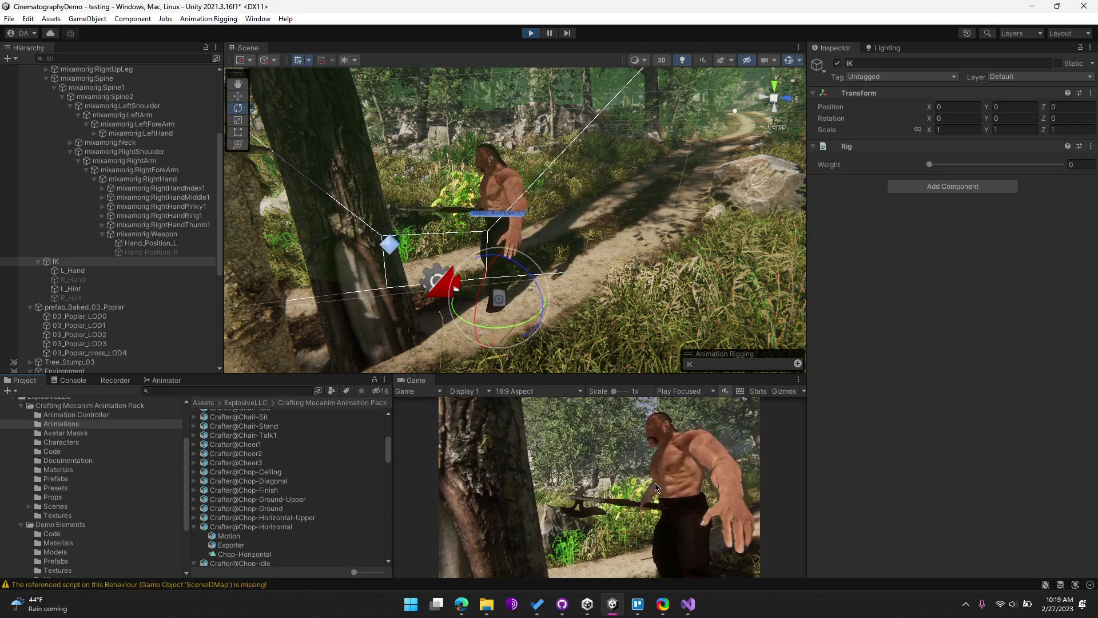
{"action": "scroll", "coordinate": [282, 458], "scroll_direction": "up", "scroll_amount": 5}
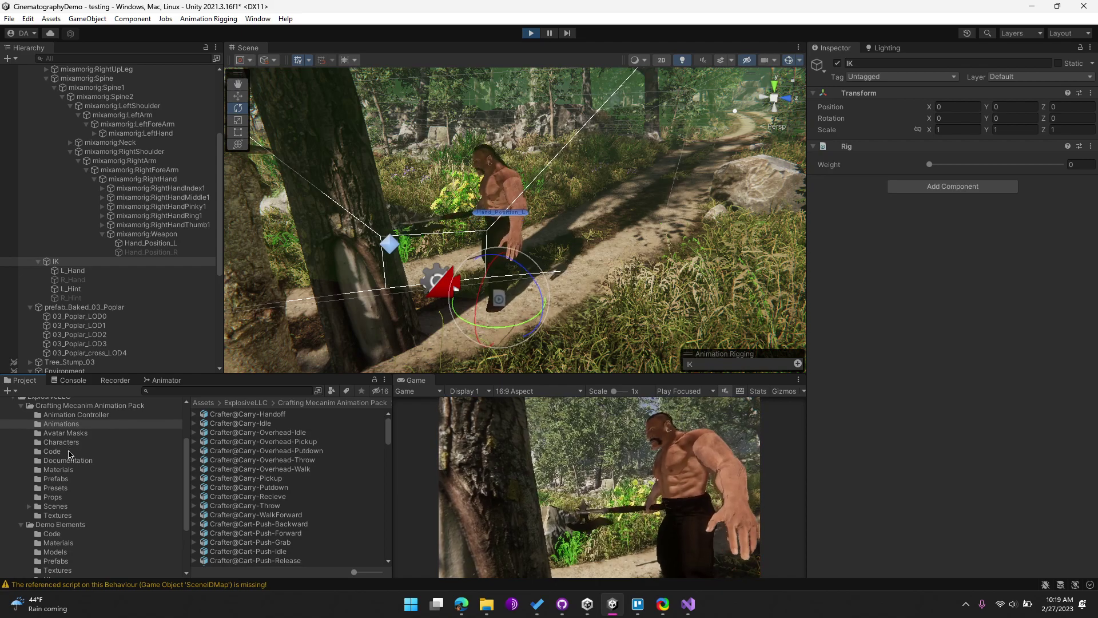
{"action": "scroll", "coordinate": [69, 506], "scroll_direction": "up", "scroll_amount": 6}
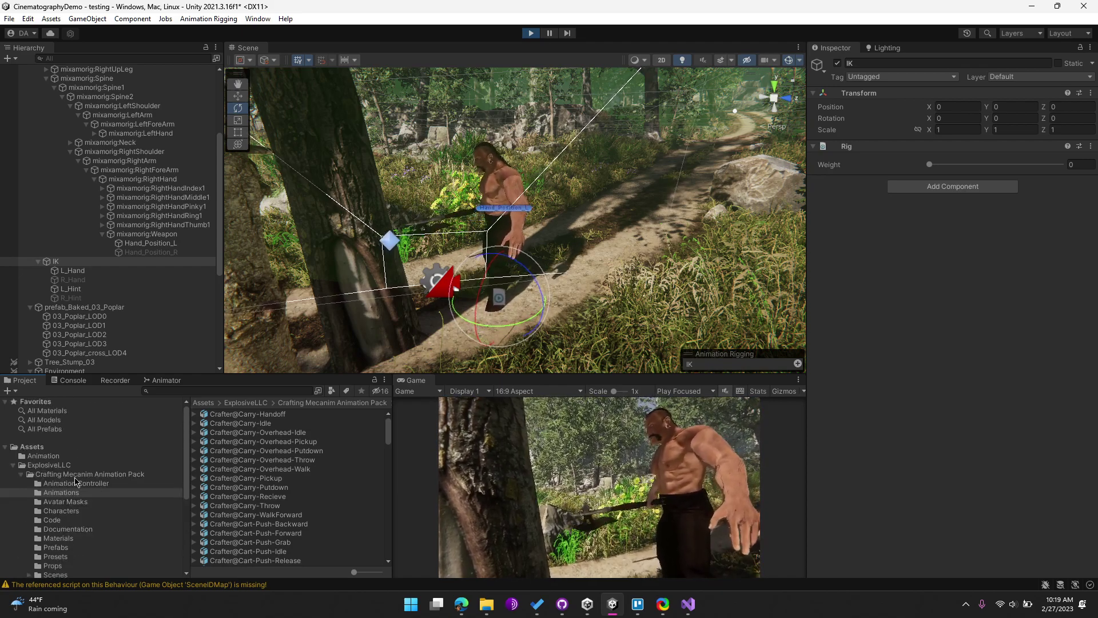
{"action": "left_click", "coordinate": [14, 466]}
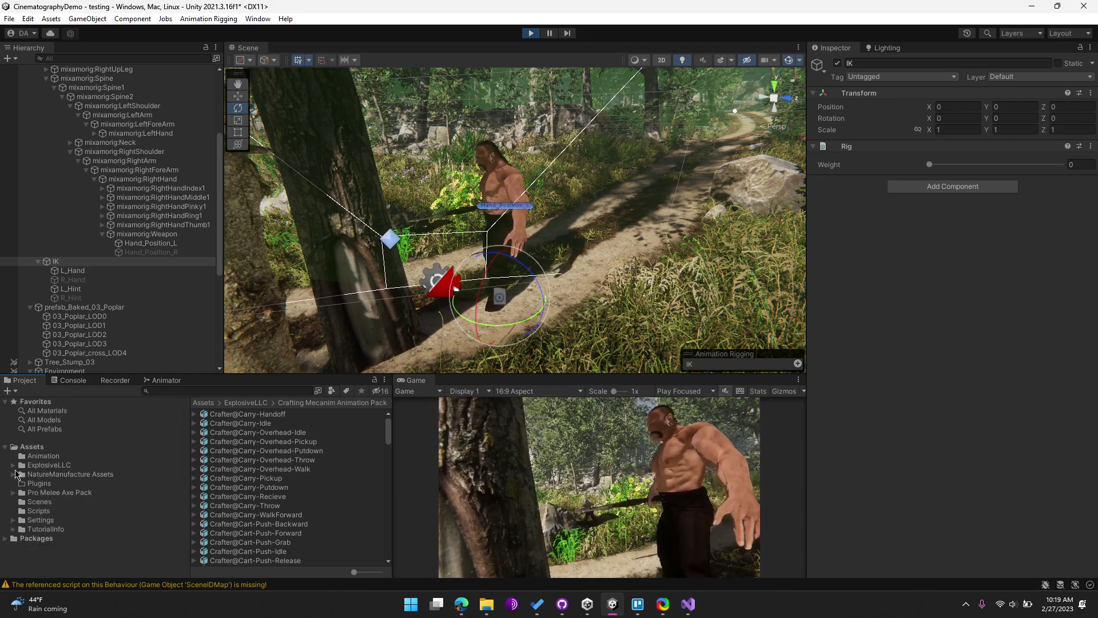
{"action": "left_click", "coordinate": [60, 492]}
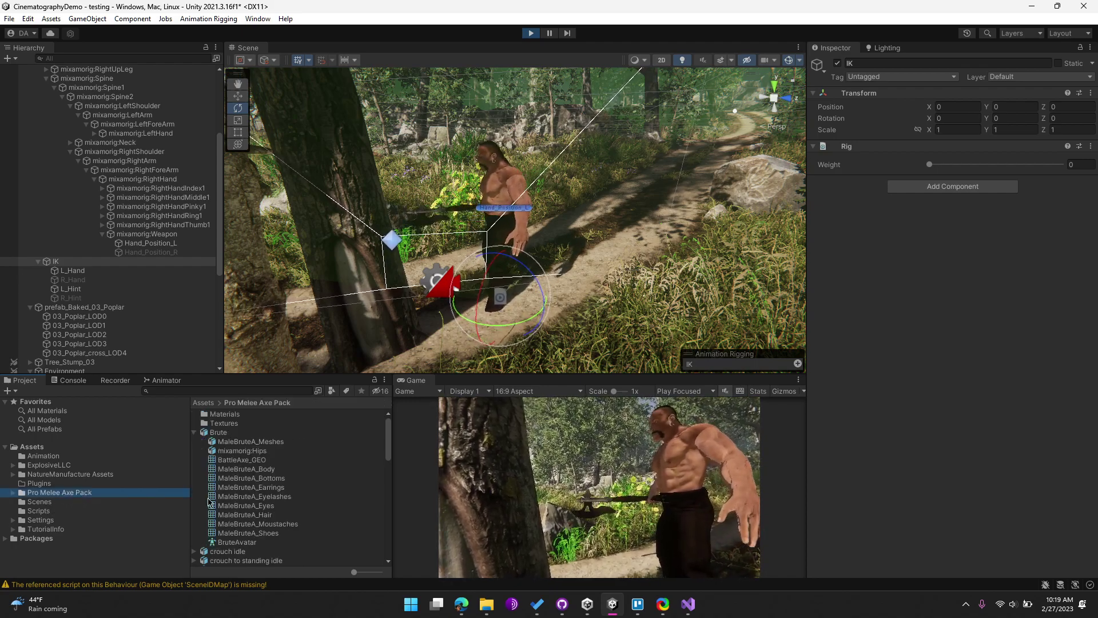
{"action": "scroll", "coordinate": [250, 514], "scroll_direction": "down", "scroll_amount": 15}
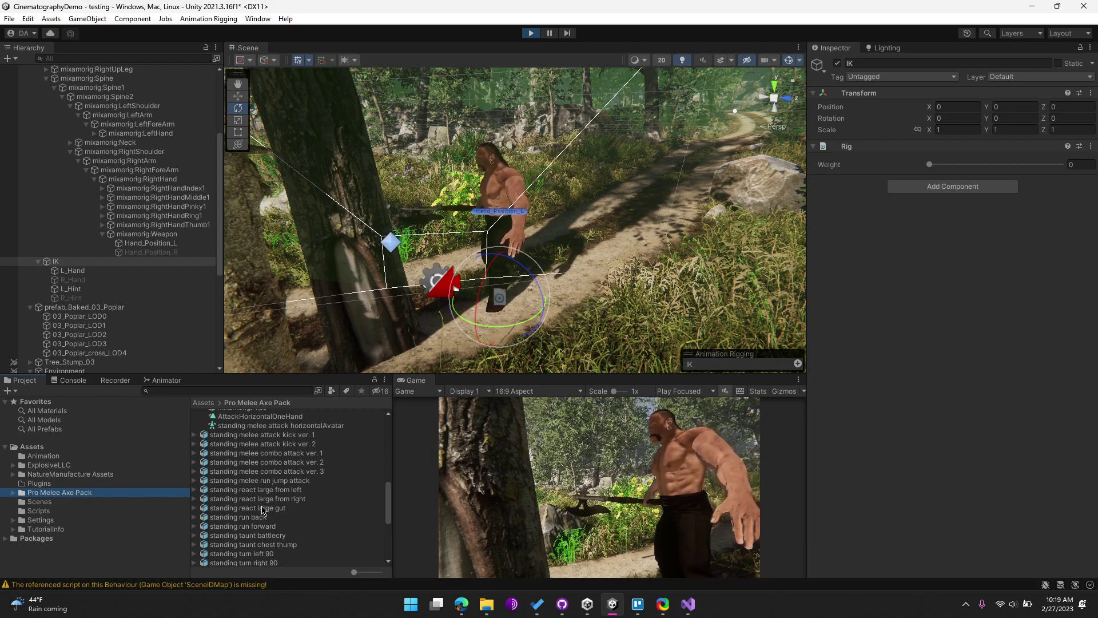
{"action": "scroll", "coordinate": [265, 485], "scroll_direction": "down", "scroll_amount": 2}
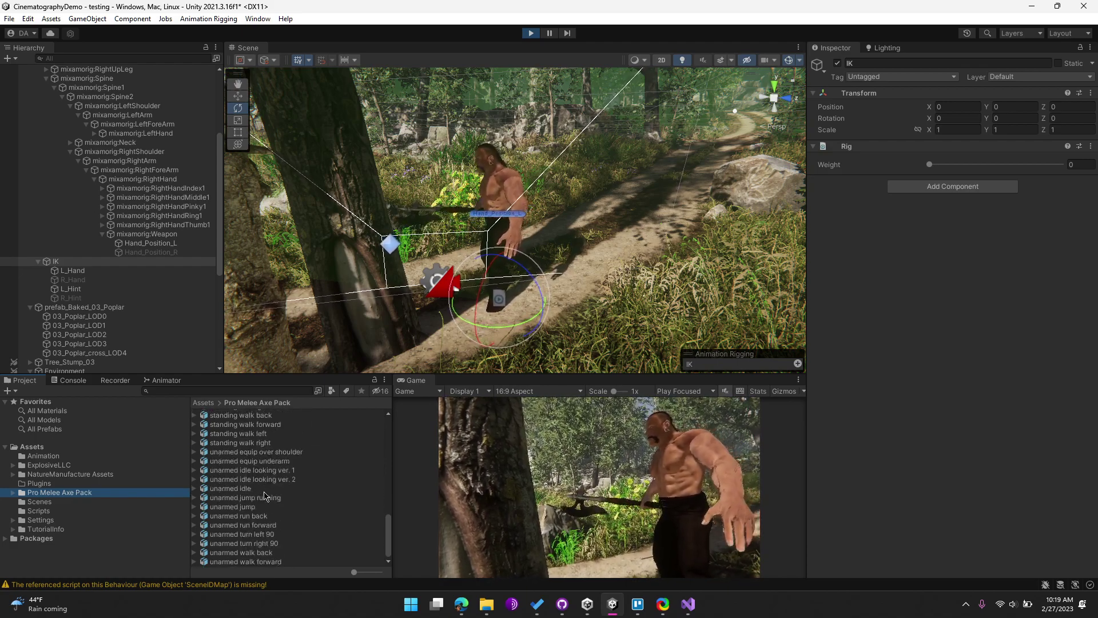
{"action": "scroll", "coordinate": [266, 490], "scroll_direction": "up", "scroll_amount": 6}
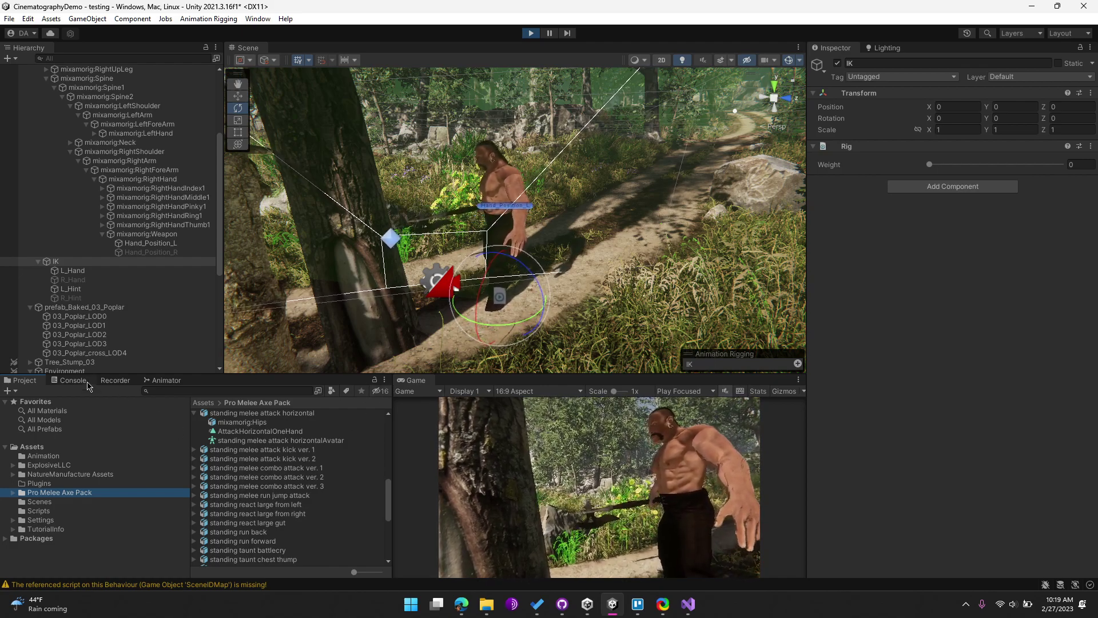
Step: Fire the ChopOneHand trigger in the Animator repeatedly to preview the brute's one-handed axe attack
{"action": "left_click", "coordinate": [164, 381]}
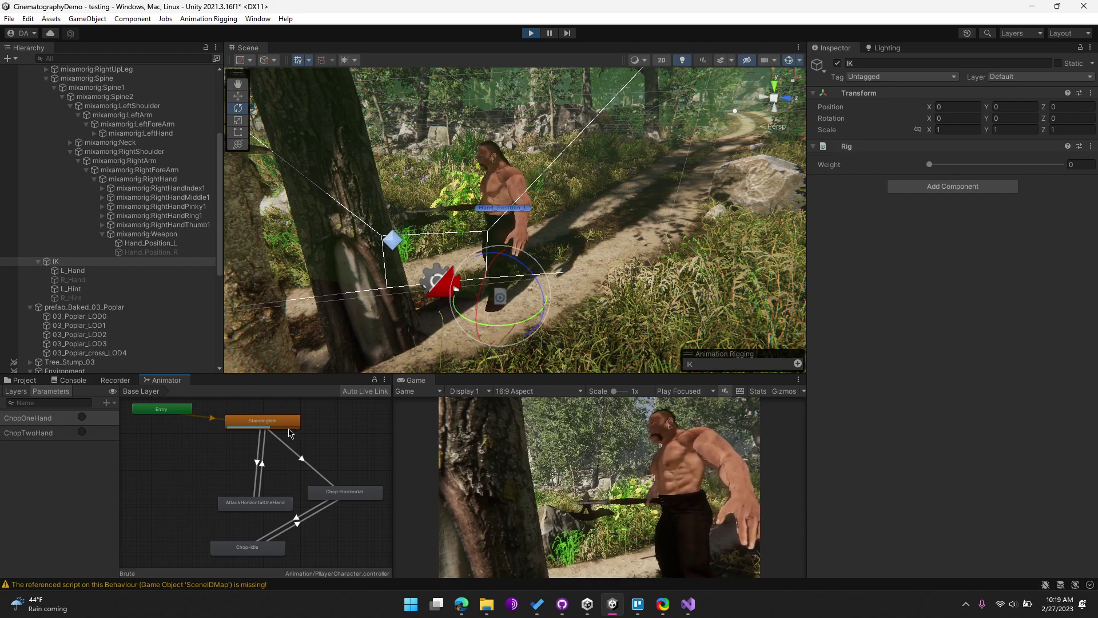
{"action": "left_click", "coordinate": [83, 420]}
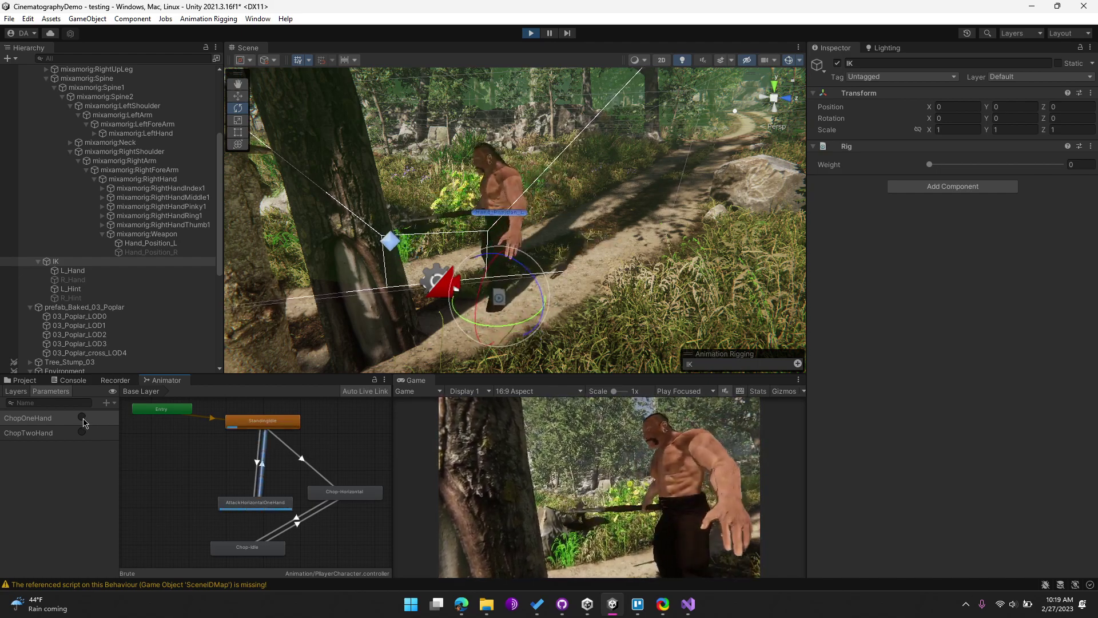
{"action": "left_click", "coordinate": [83, 420]}
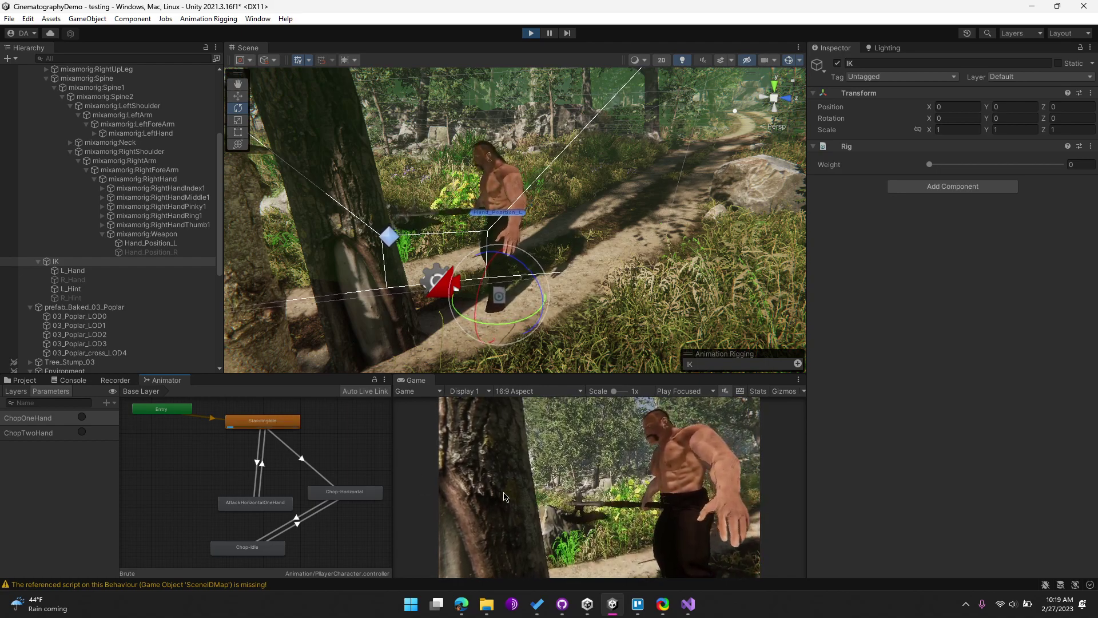
{"action": "left_click", "coordinate": [83, 418]}
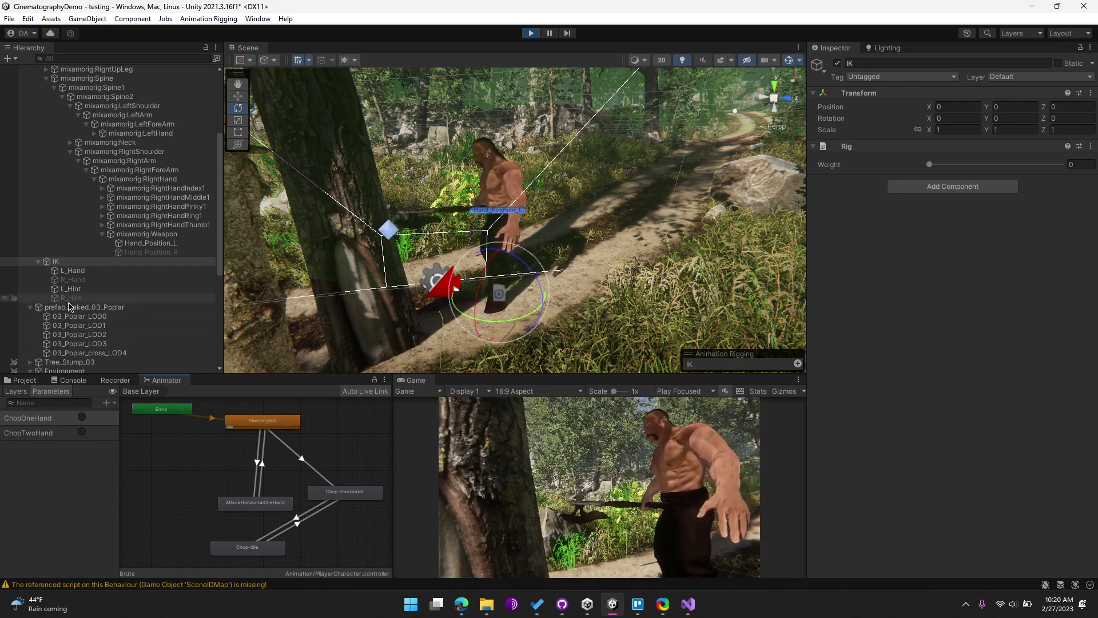
Step: Browse the chop clips in the Animations folder of ExplosiveLLC's Crafting Mecanim Animation Pack
{"action": "scroll", "coordinate": [69, 307], "scroll_direction": "up", "scroll_amount": 5}
{"action": "scroll", "coordinate": [79, 314], "scroll_direction": "down", "scroll_amount": 9}
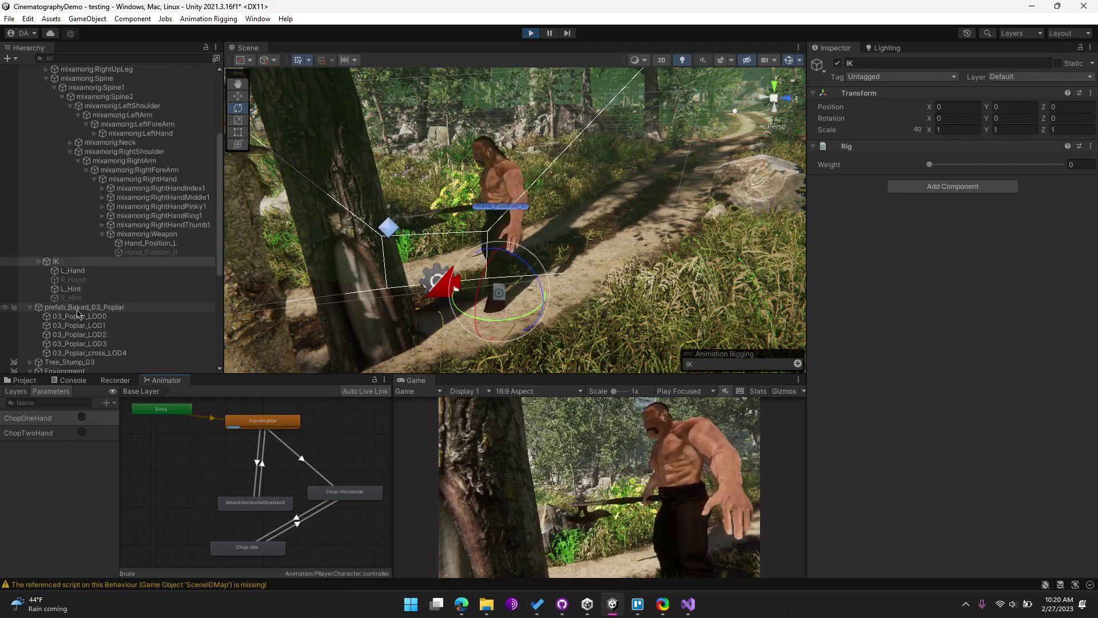
{"action": "scroll", "coordinate": [113, 318], "scroll_direction": "up", "scroll_amount": 9}
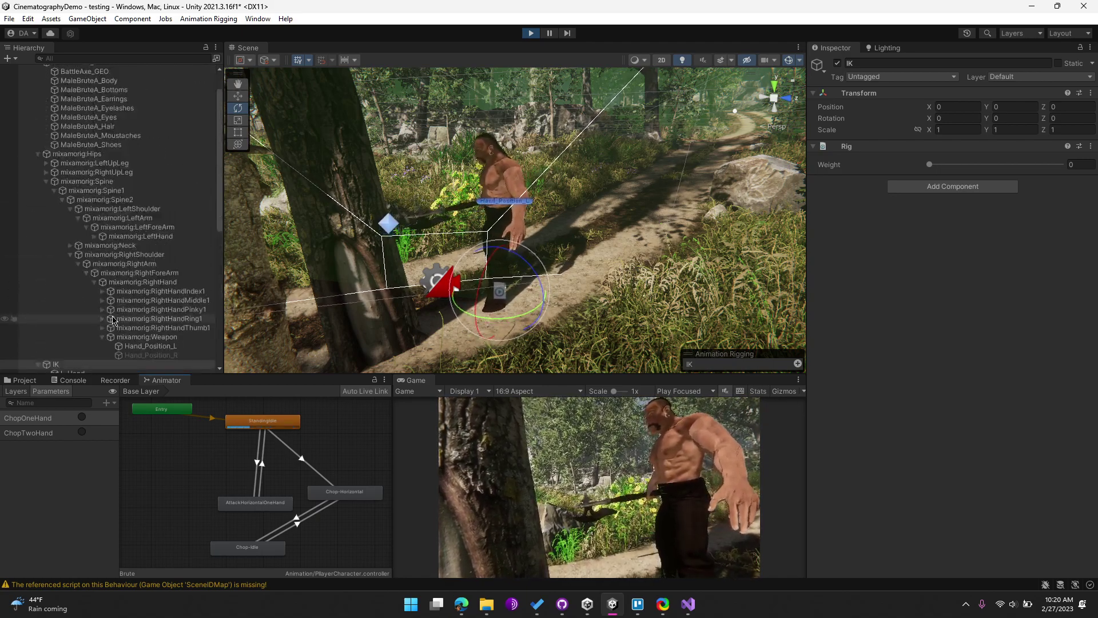
{"action": "left_click", "coordinate": [37, 382]}
{"action": "left_click", "coordinate": [55, 465]}
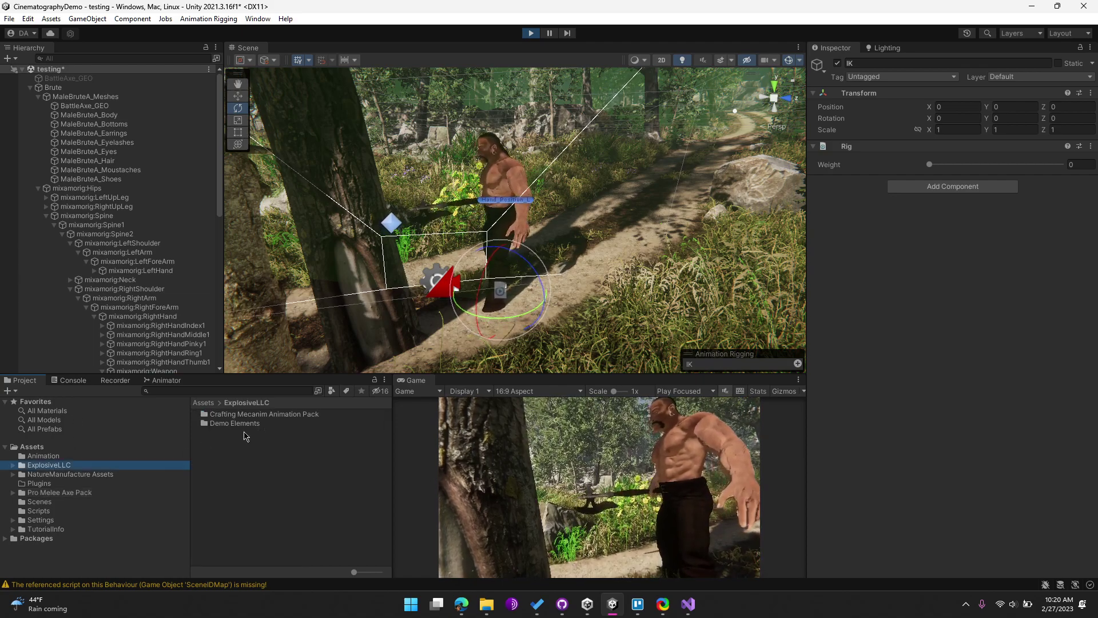
{"action": "double_click", "coordinate": [264, 415]}
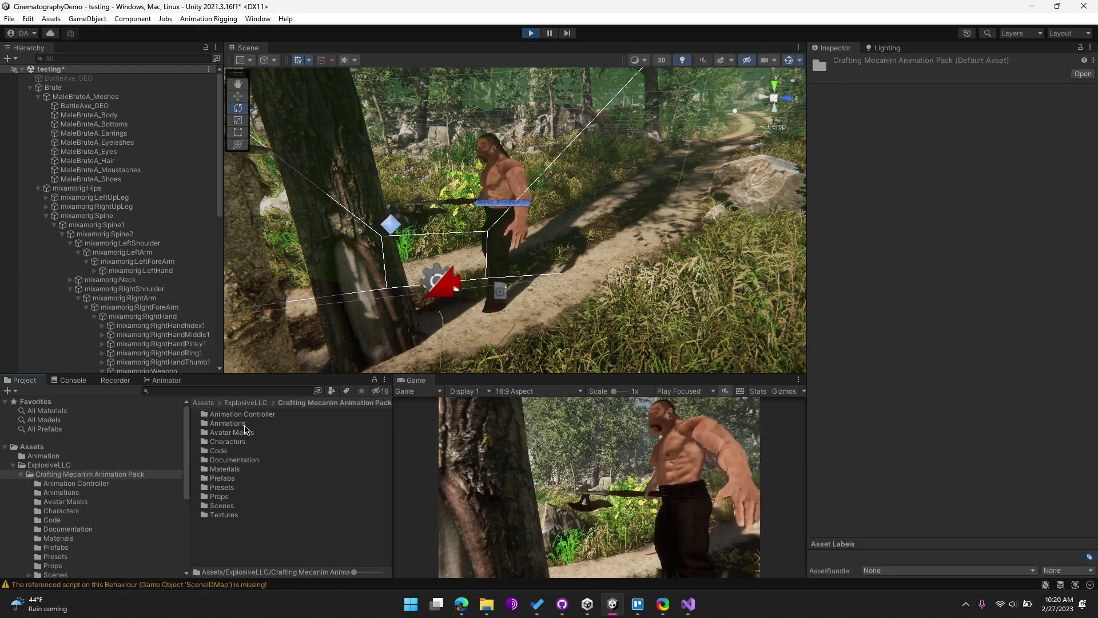
{"action": "double_click", "coordinate": [238, 424]}
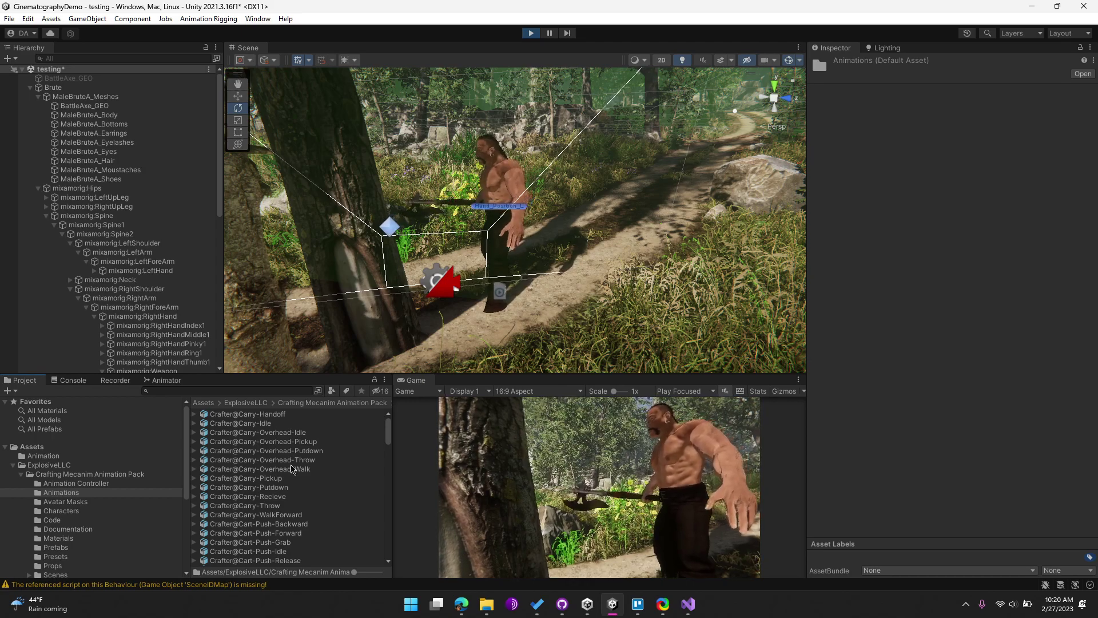
{"action": "scroll", "coordinate": [319, 484], "scroll_direction": "down", "scroll_amount": 10}
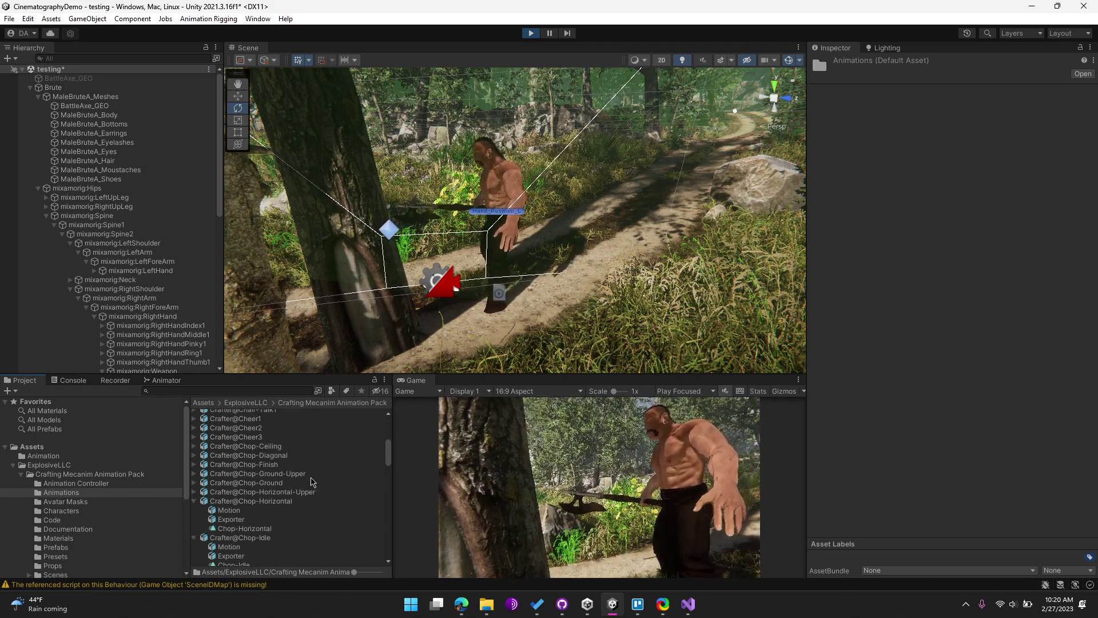
{"action": "scroll", "coordinate": [312, 482], "scroll_direction": "down", "scroll_amount": 6}
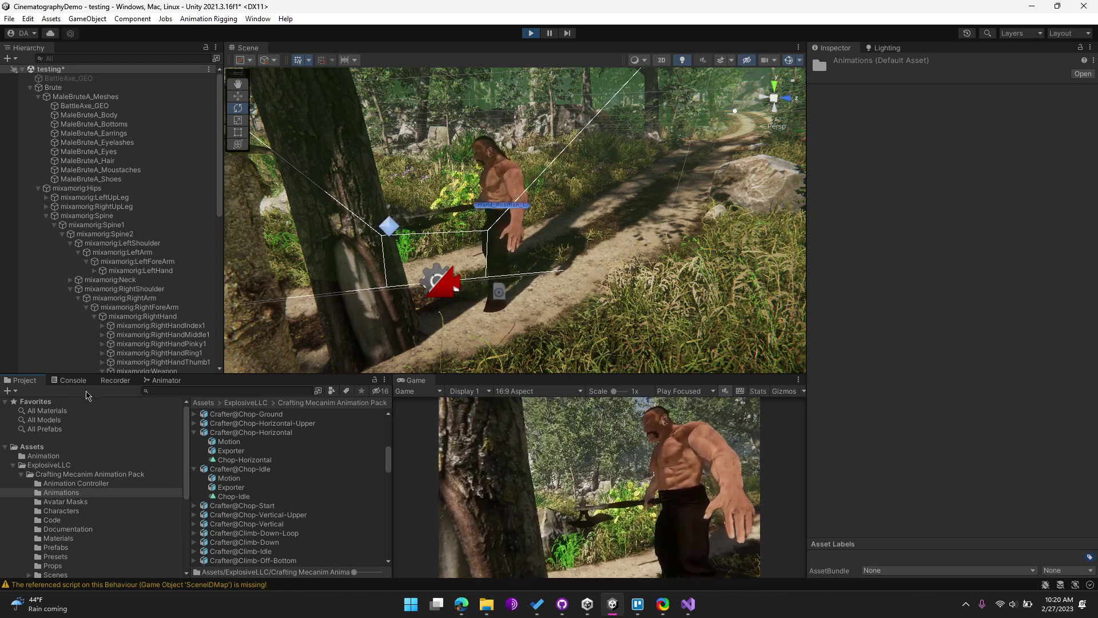
Step: Return to the Animator graph and fire the ChopTwoHand trigger to preview the two-handed chop
{"action": "left_click", "coordinate": [70, 381]}
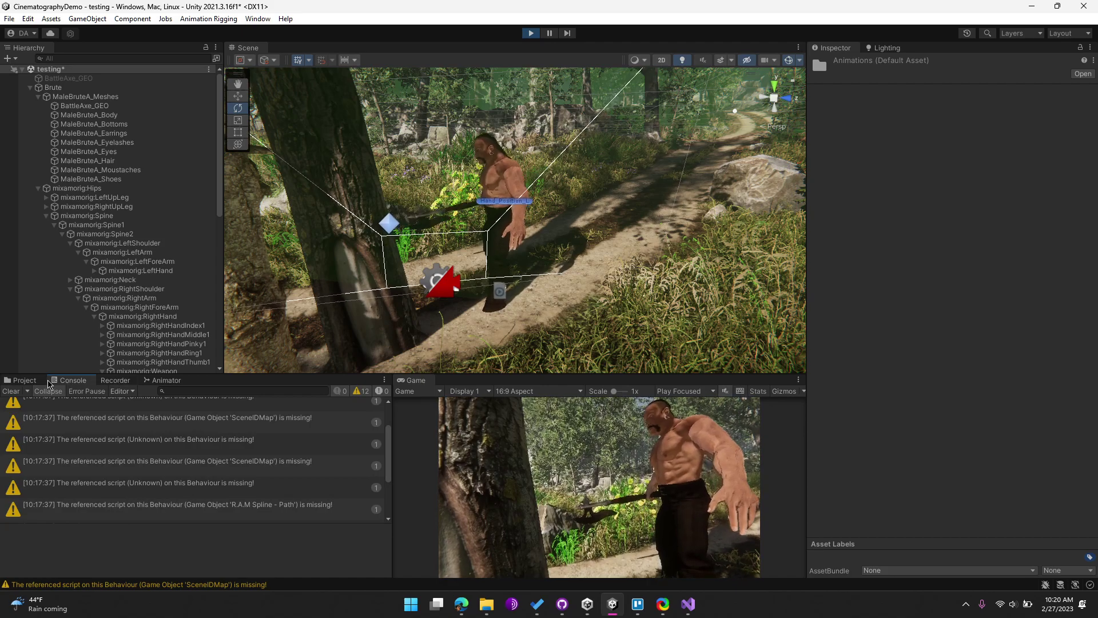
{"action": "left_click", "coordinate": [171, 381]}
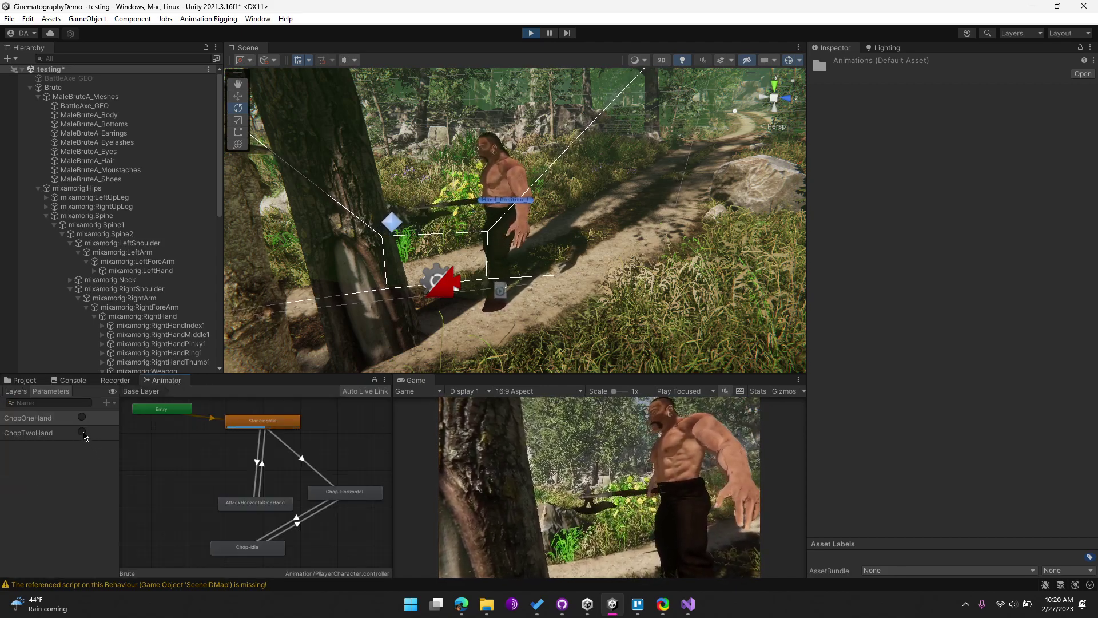
{"action": "left_click", "coordinate": [83, 434]}
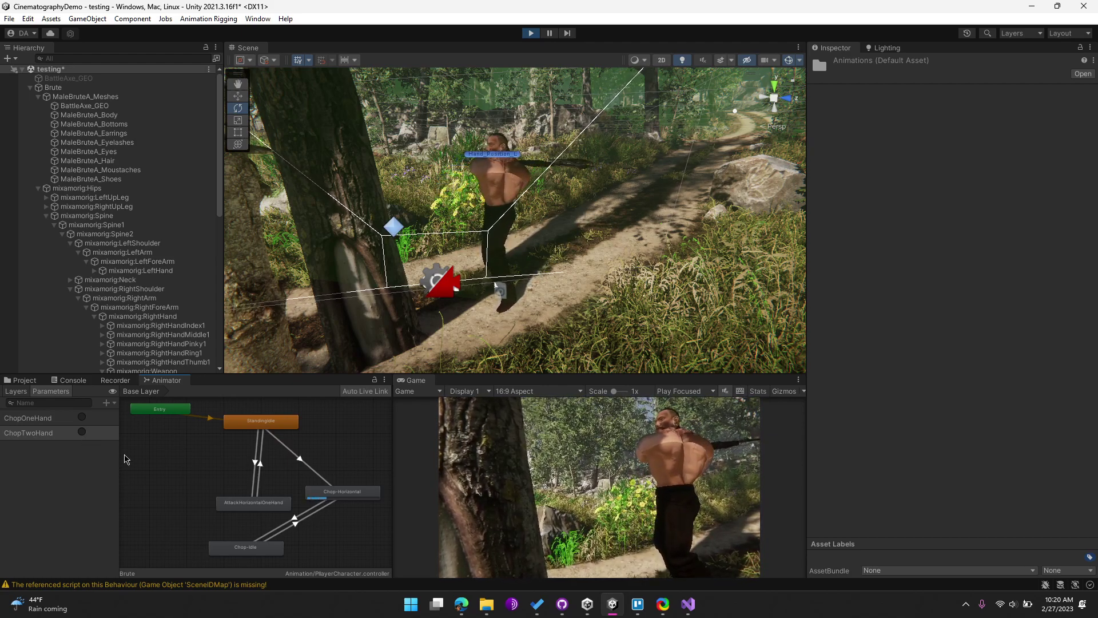
Step: Set the speed of the Chop-Horizontal animator state to 1
{"action": "left_click", "coordinate": [363, 495]}
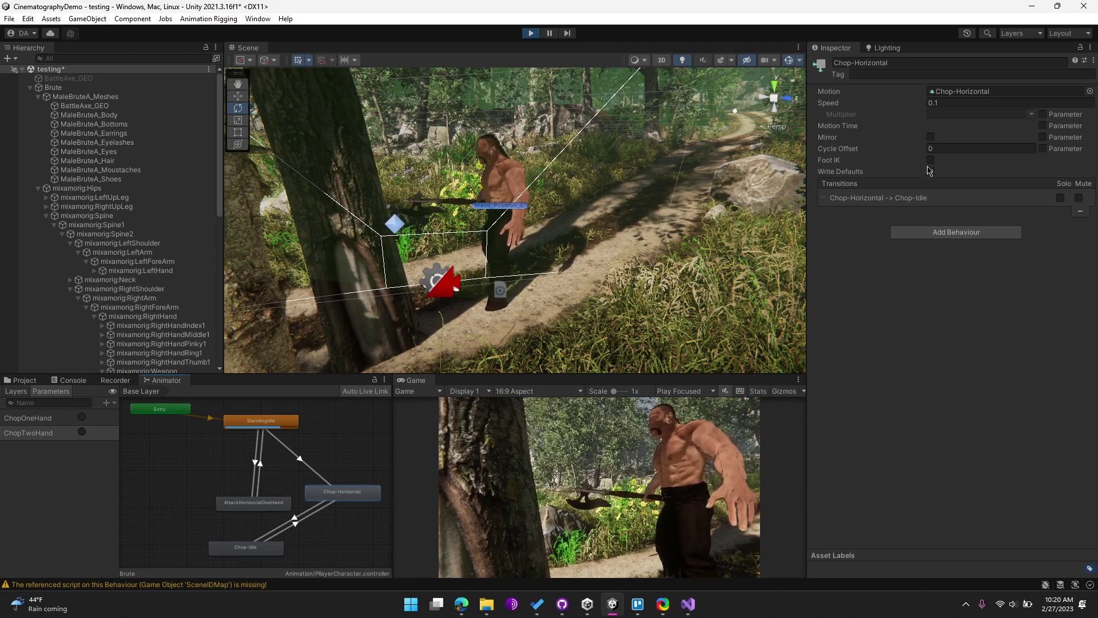
{"action": "left_click", "coordinate": [951, 104]}
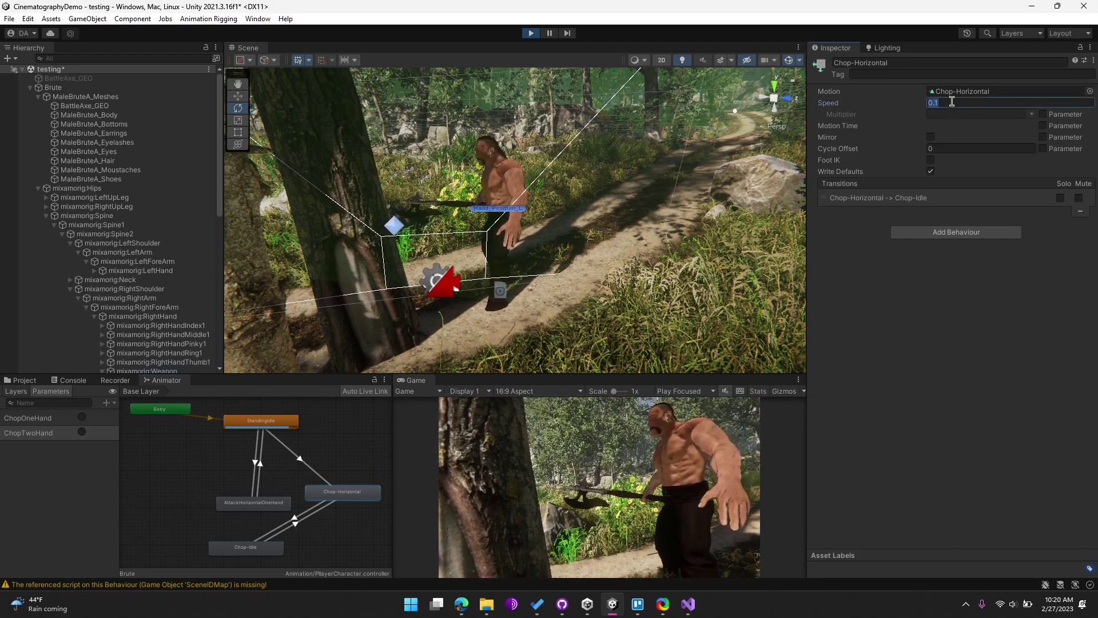
{"action": "type", "text": "1"}
{"action": "key", "text": "Return"}
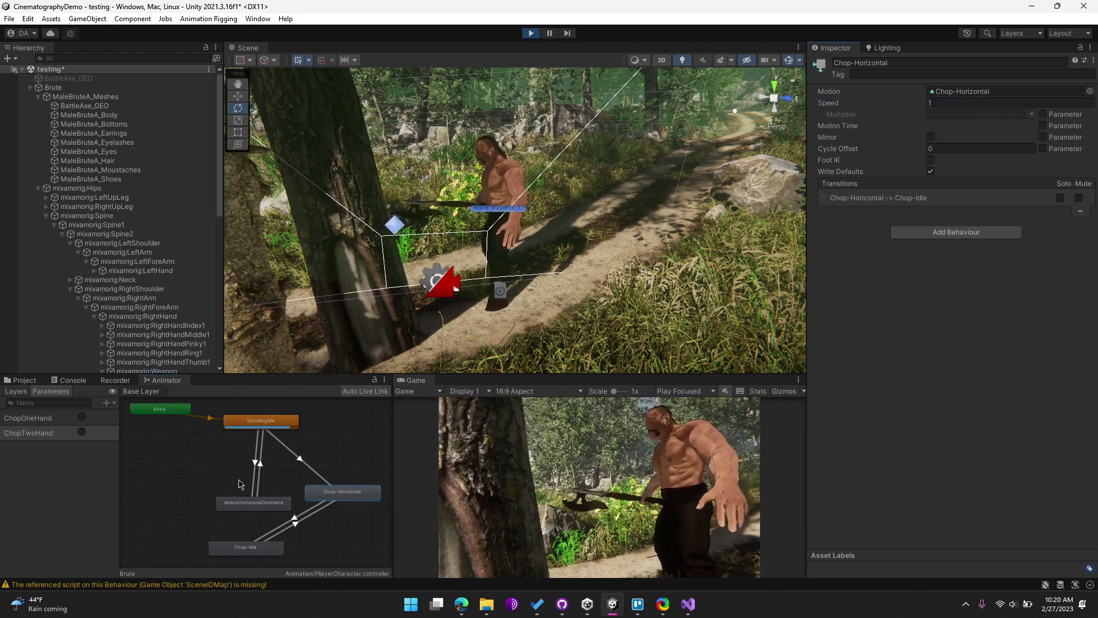
Step: Replay the two-handed chop at its new speed by firing the ChopTwoHand trigger repeatedly
{"action": "left_click", "coordinate": [82, 433]}
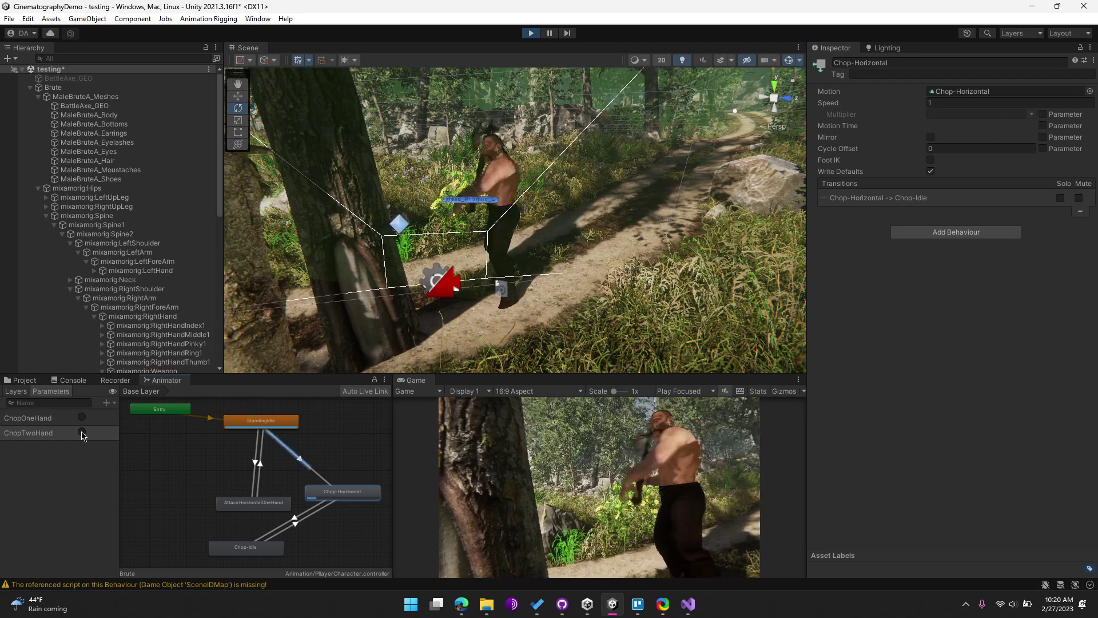
{"action": "left_click", "coordinate": [82, 432]}
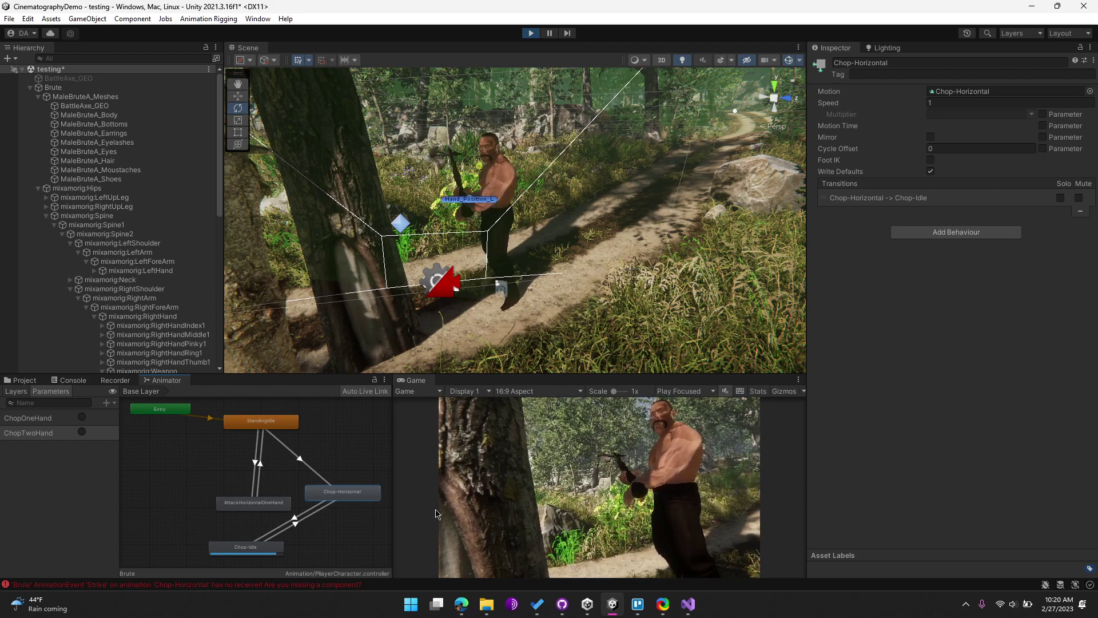
{"action": "left_click", "coordinate": [82, 432]}
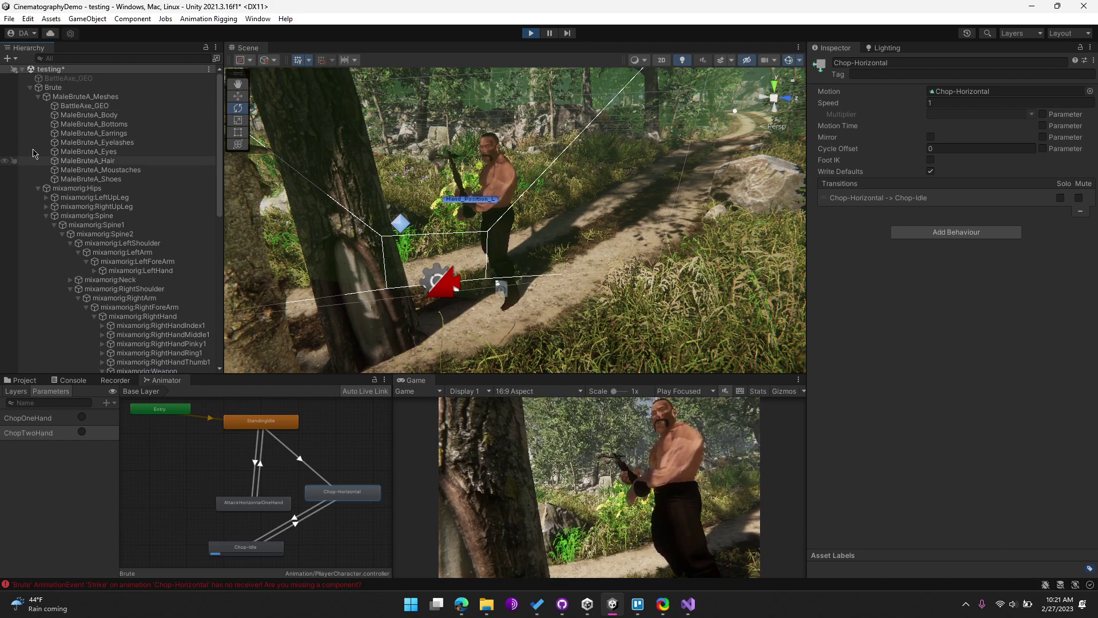
Step: Examine the Rig component on the IK object and the Two Bone IK Constraint on its L_Hand child
{"action": "scroll", "coordinate": [119, 286], "scroll_direction": "down", "scroll_amount": 5}
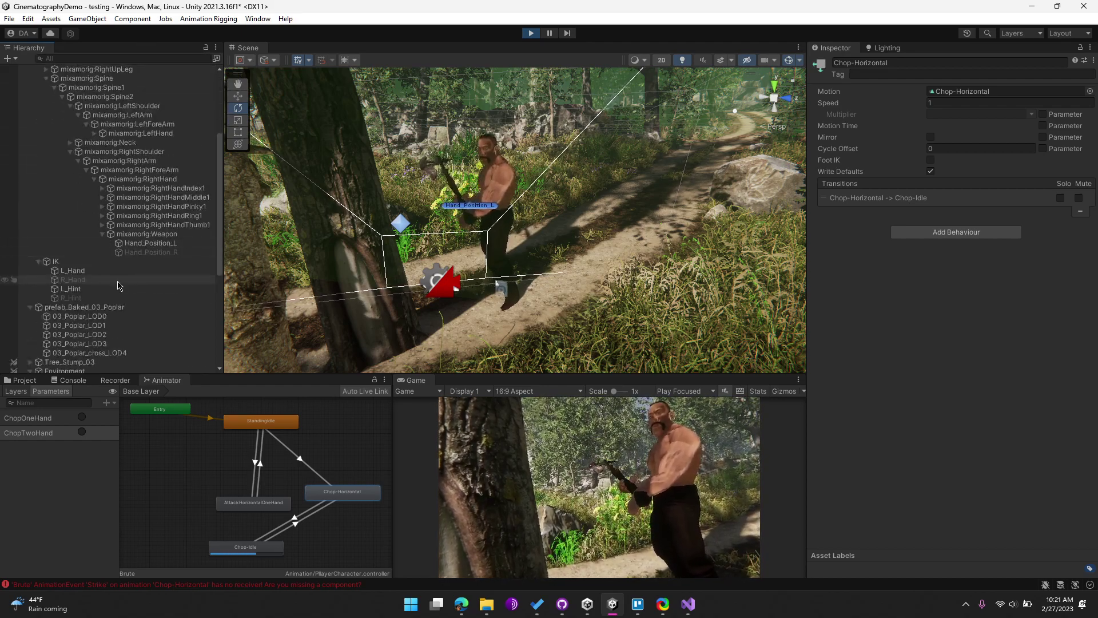
{"action": "left_click", "coordinate": [63, 263]}
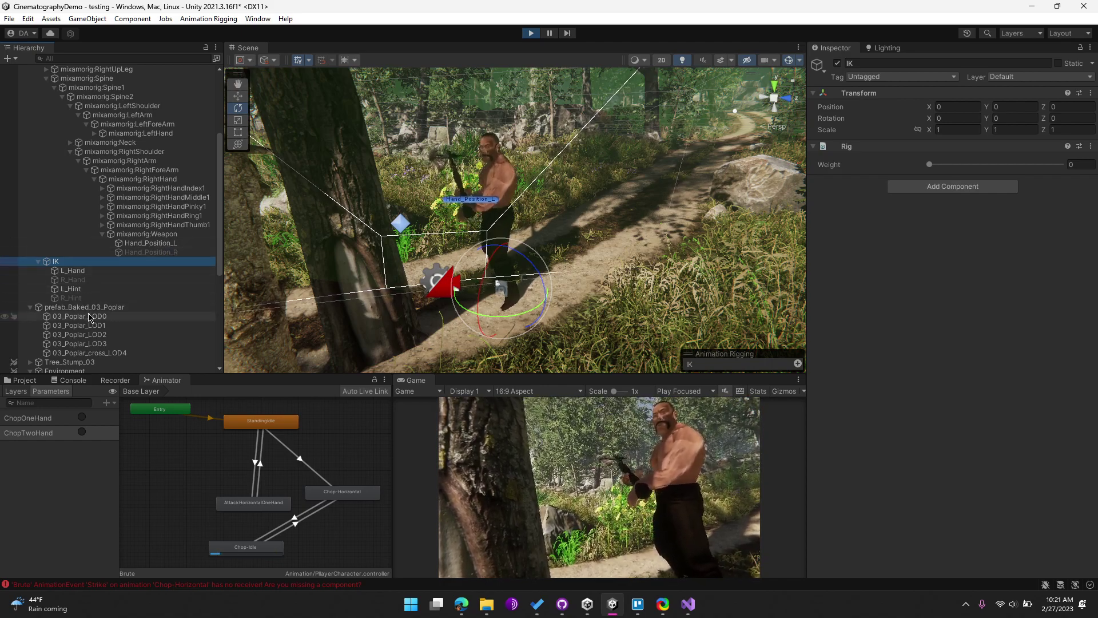
{"action": "left_click", "coordinate": [72, 270]}
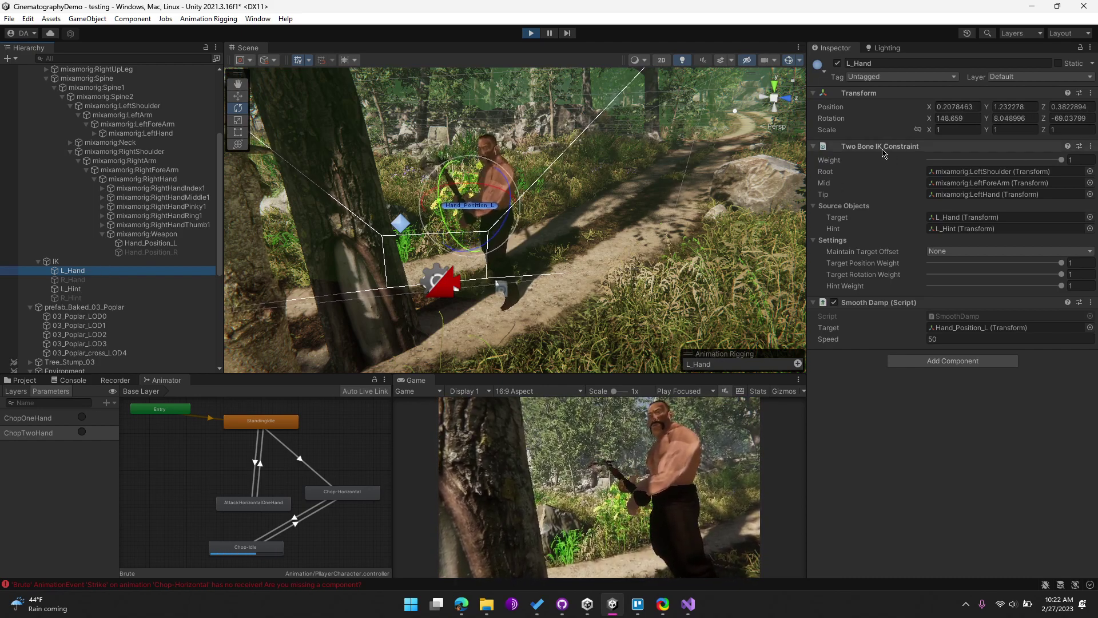
Step: Compare the IK rig with L_Hand's Smooth Damp component, and switch to Visual Studio to view the SmoothDamp.cs script
{"action": "left_click", "coordinate": [77, 261]}
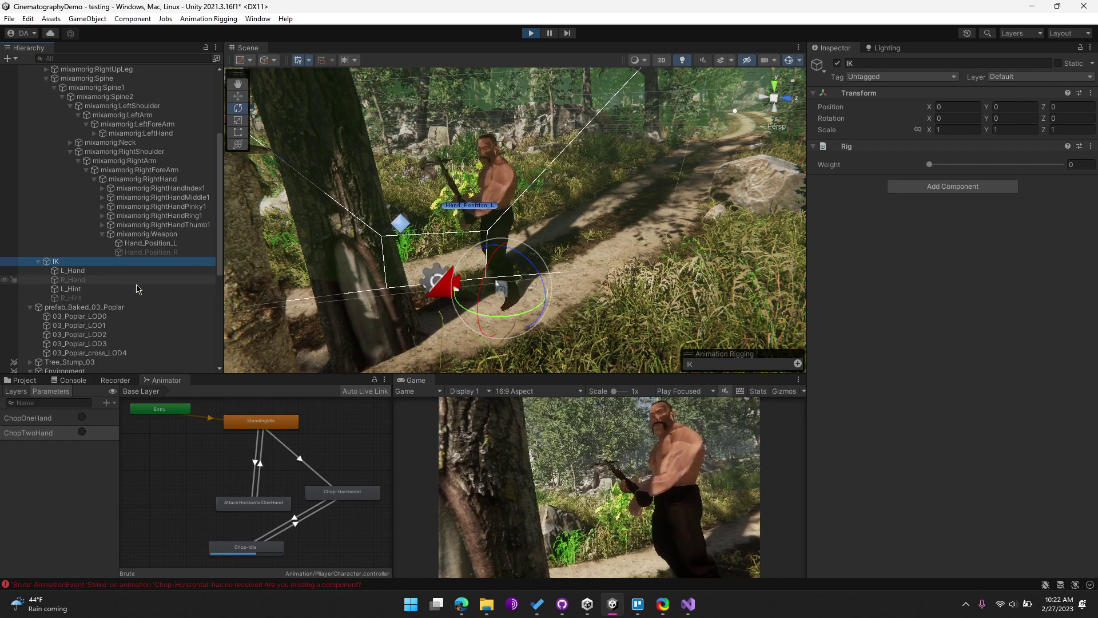
{"action": "left_click", "coordinate": [72, 270]}
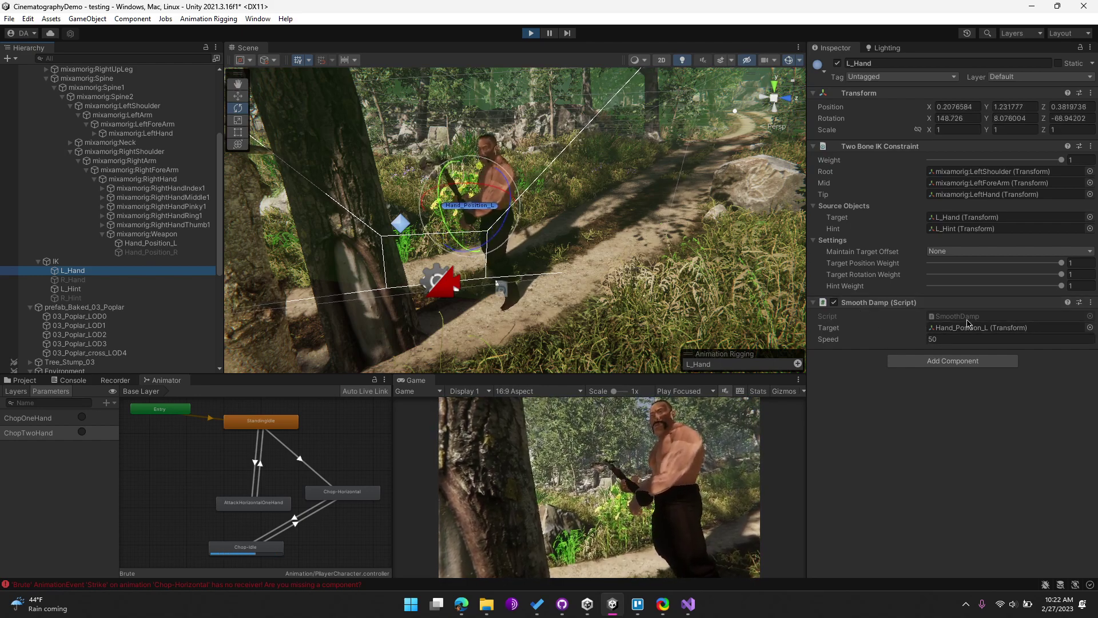
{"action": "left_click", "coordinate": [689, 602]}
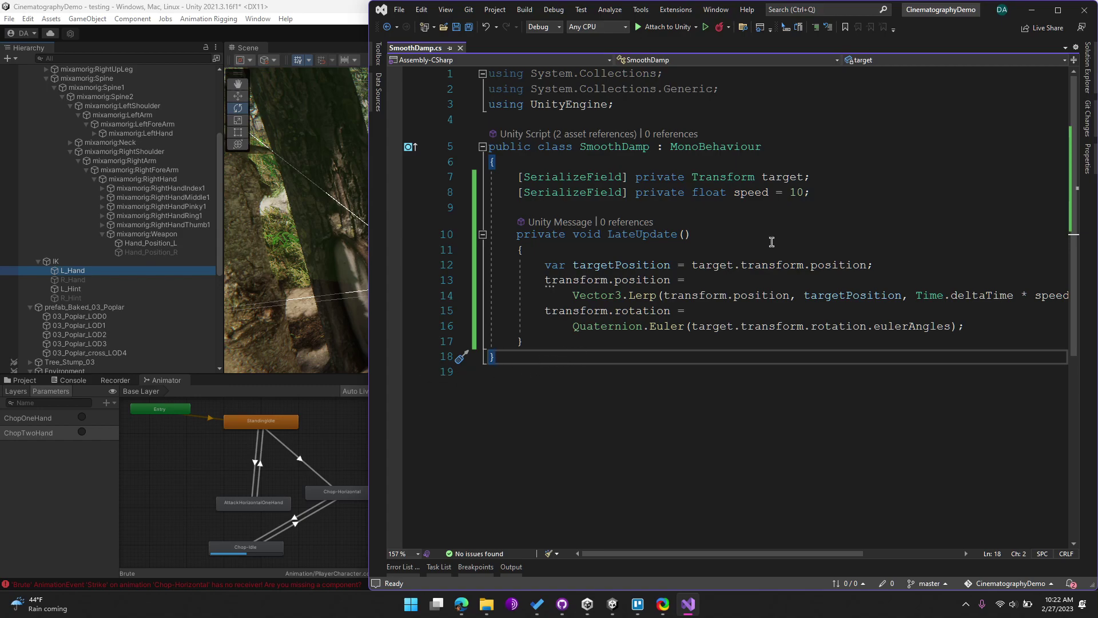
Step: Switch back to Unity, select the IK object, and sweep its Rig weight between 0 and 1, finishing at 1
{"action": "left_click", "coordinate": [1032, 10]}
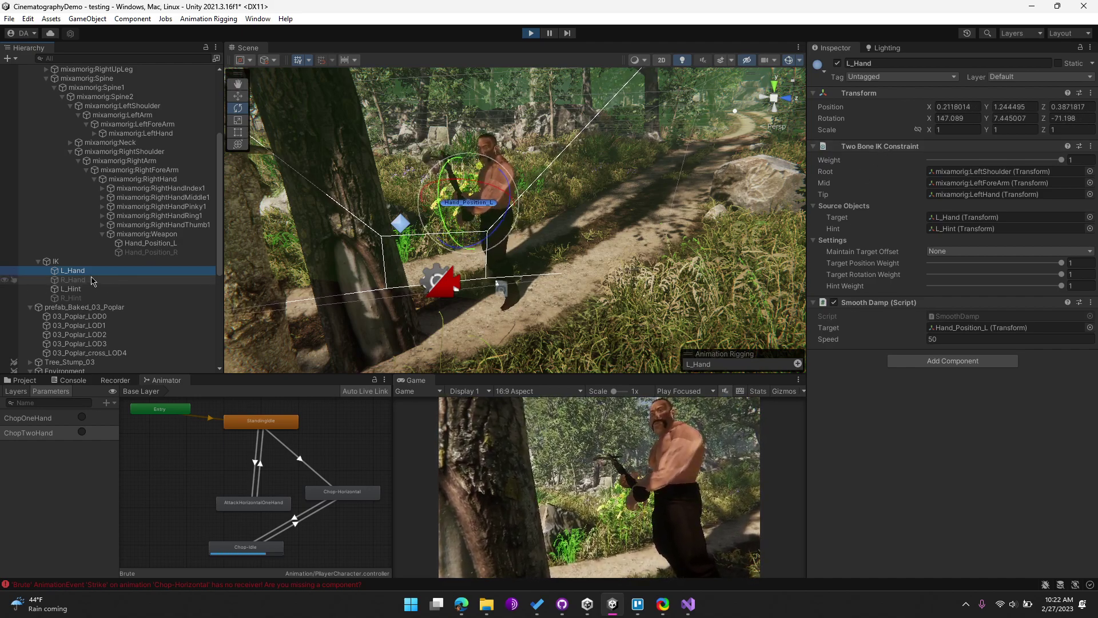
{"action": "left_click", "coordinate": [55, 261]}
{"action": "left_click_drag", "start_coordinate": [930, 165], "coordinate": [1039, 166]}
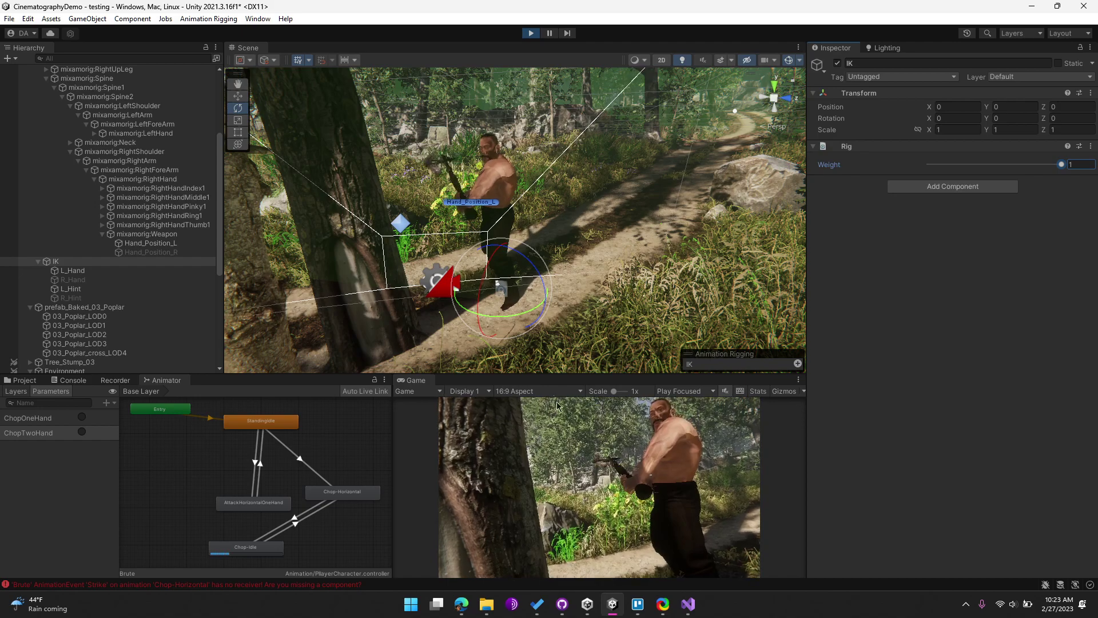
{"action": "scroll", "coordinate": [538, 303], "scroll_direction": "up", "scroll_amount": 3}
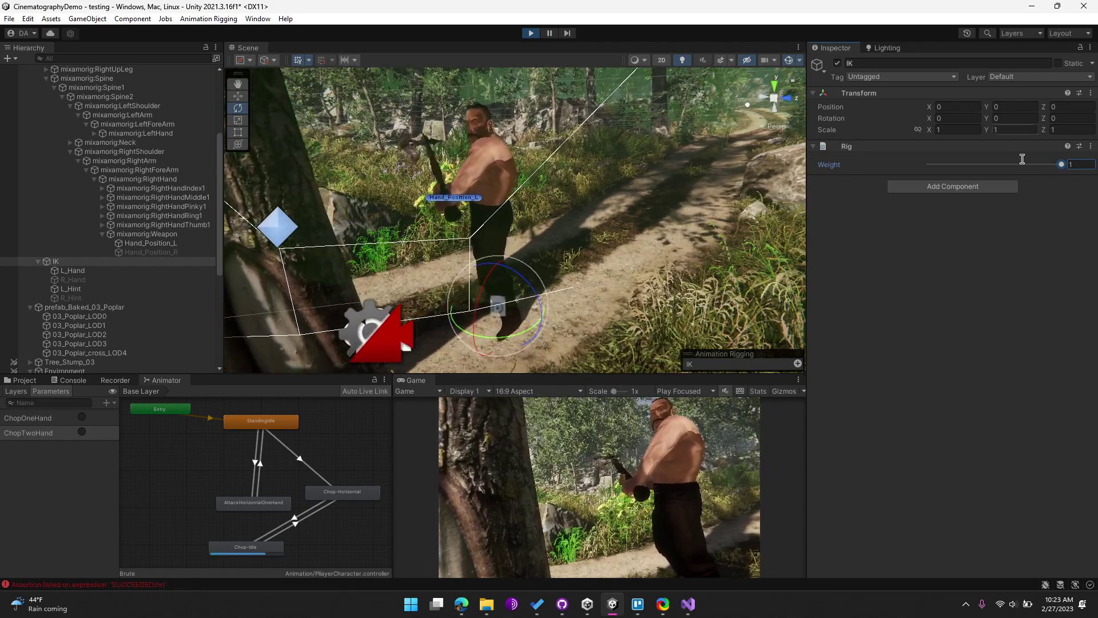
{"action": "left_click_drag", "start_coordinate": [1060, 166], "coordinate": [922, 178]}
{"action": "left_click_drag", "start_coordinate": [1021, 175], "coordinate": [1078, 170]}
{"action": "left_click_drag", "start_coordinate": [503, 318], "coordinate": [549, 309], "text": "alt"}
{"action": "scroll", "coordinate": [524, 210], "scroll_direction": "up", "scroll_amount": 4}
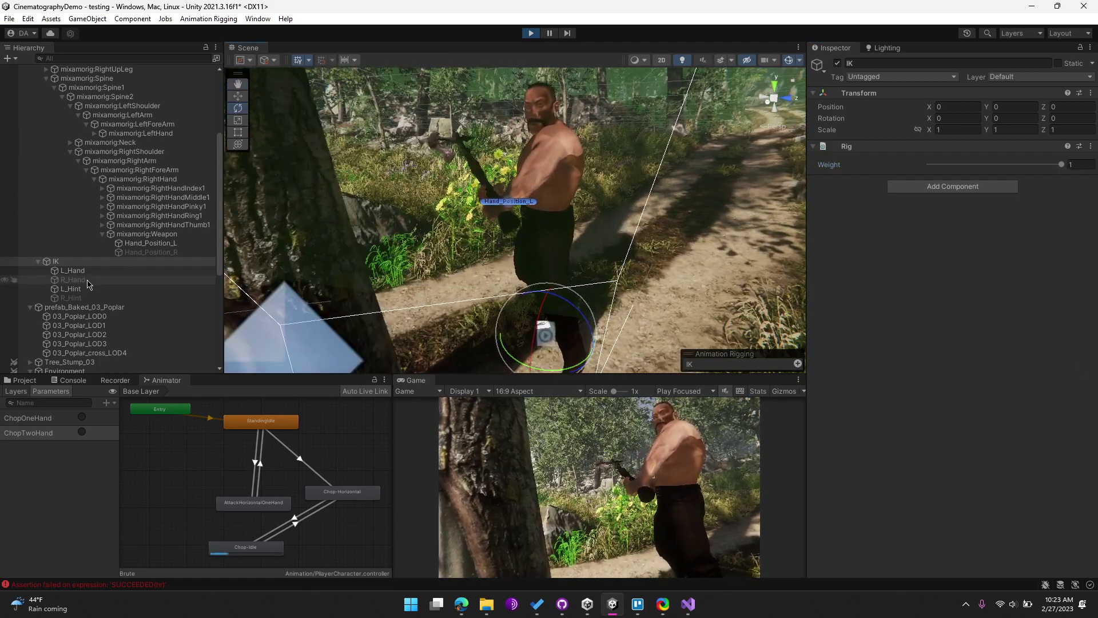
Step: Move the Hand_Position_L target under mixamorig:Weapon to about X -0.03, Y -0.124, Z -0.231
{"action": "left_click", "coordinate": [73, 271]}
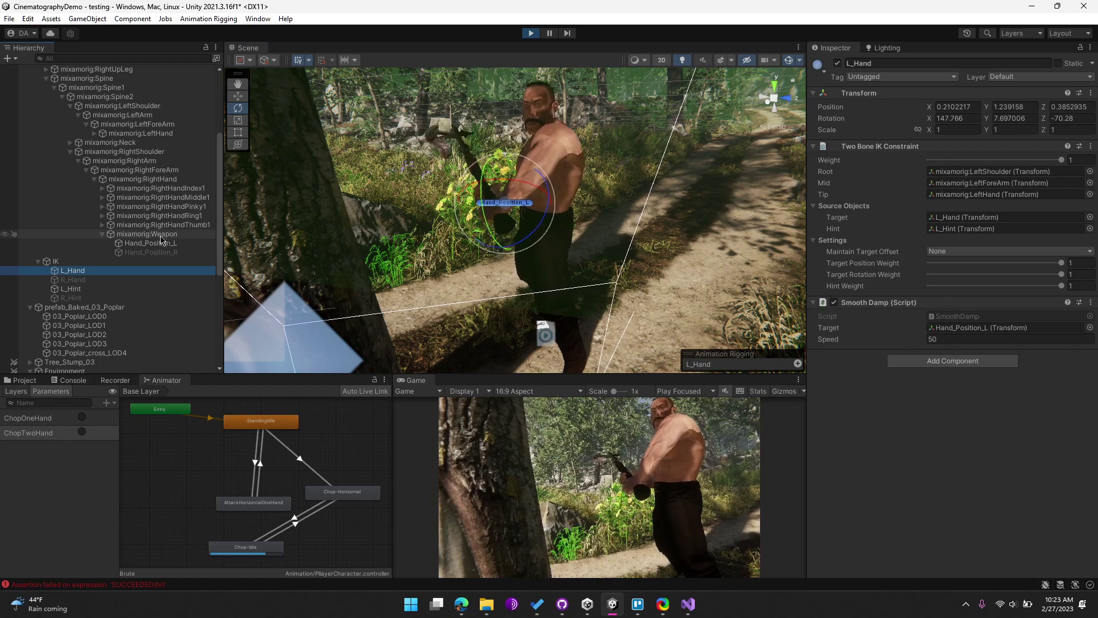
{"action": "scroll", "coordinate": [77, 270], "scroll_direction": "down", "scroll_amount": 7}
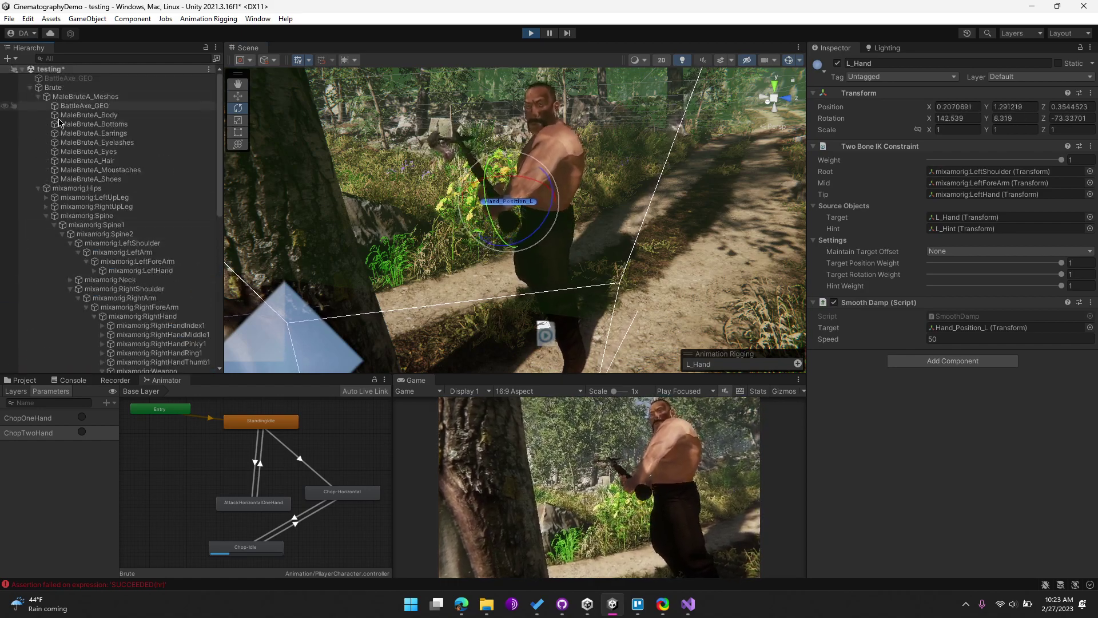
{"action": "scroll", "coordinate": [116, 171], "scroll_direction": "up", "scroll_amount": 7}
{"action": "left_click", "coordinate": [131, 243]}
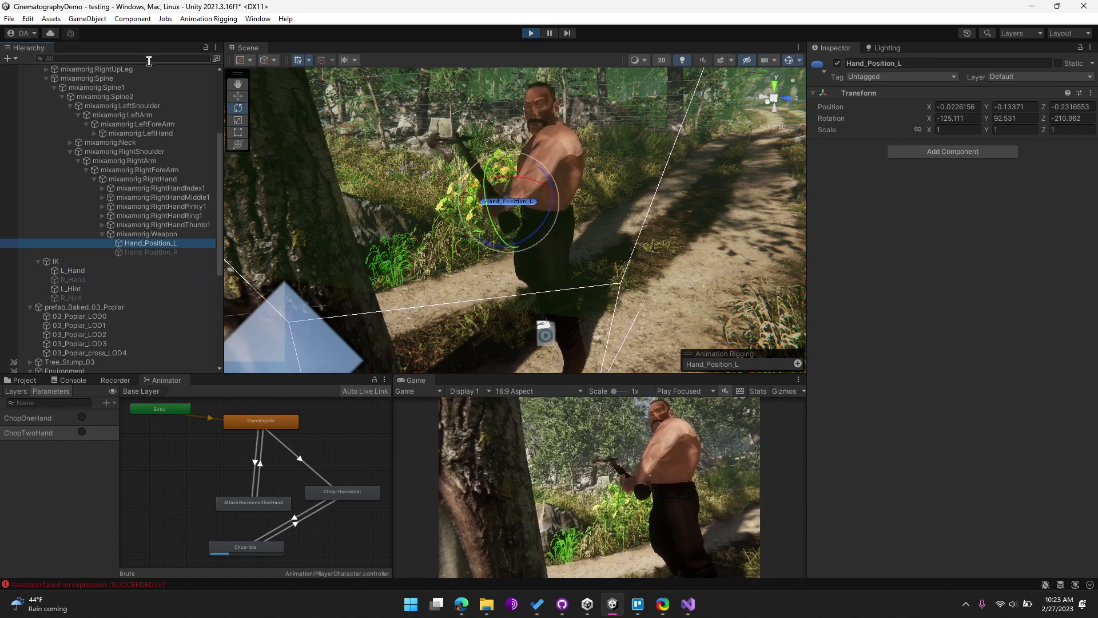
{"action": "key", "text": "w"}
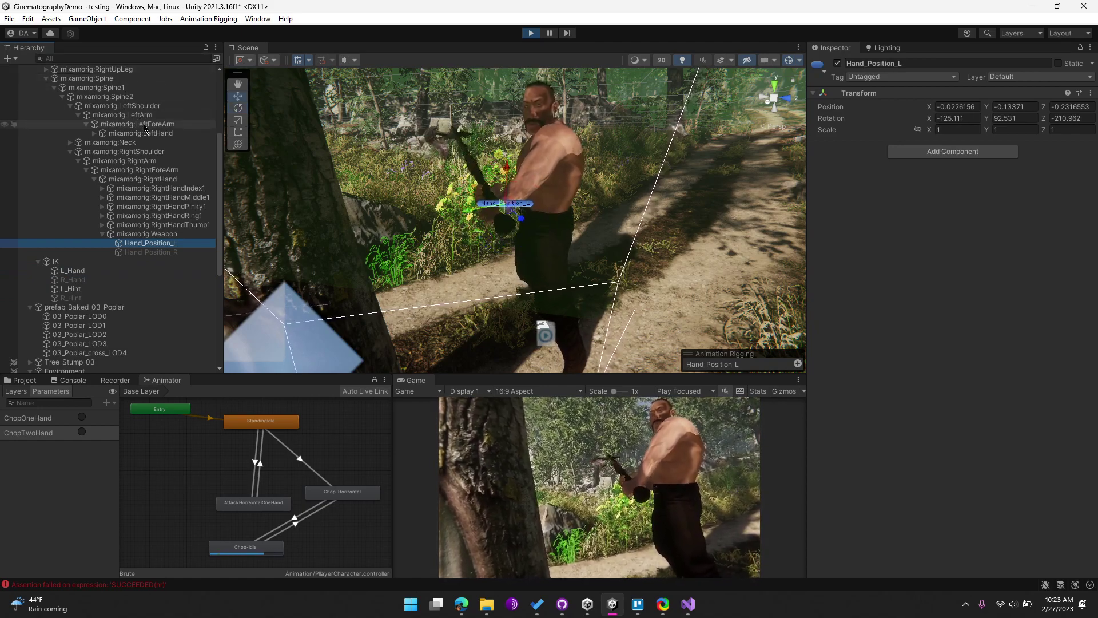
{"action": "left_click", "coordinate": [473, 213]}
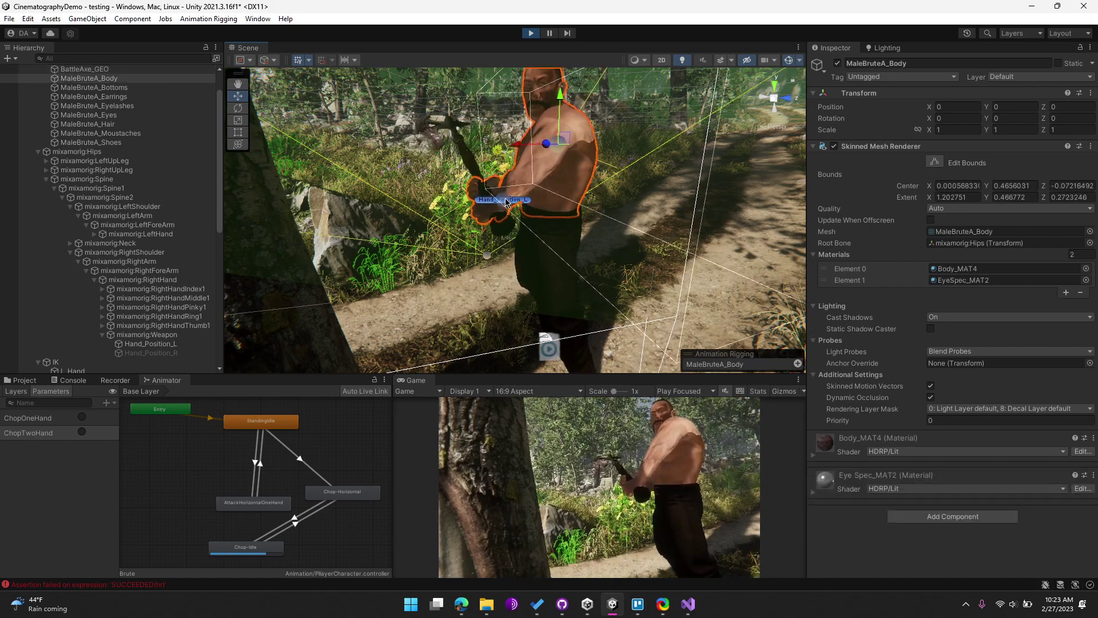
{"action": "left_click", "coordinate": [502, 197]}
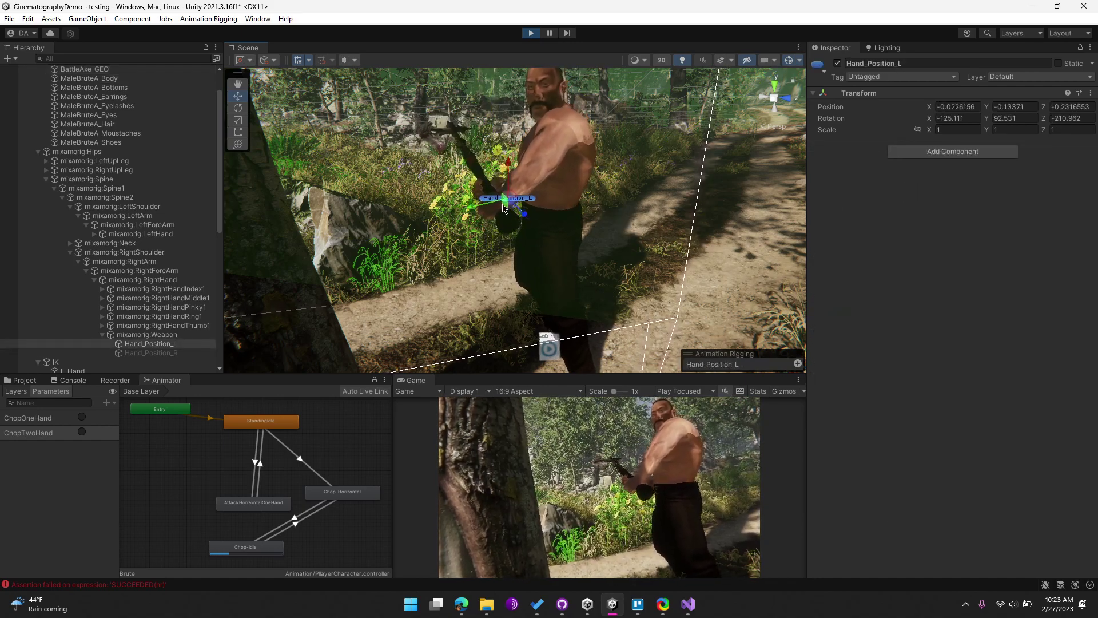
{"action": "left_click_drag", "start_coordinate": [451, 224], "coordinate": [422, 149]}
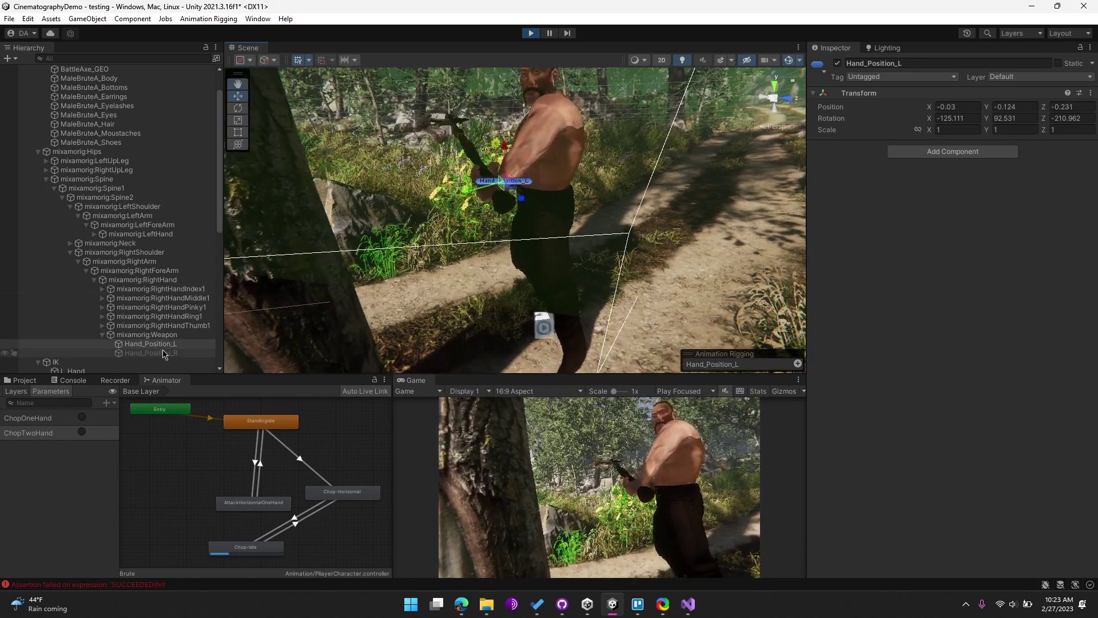
Step: Move L_Hint around the brute's left elbow, placing it at about X -0.575, Y 1.486, Z 1.887
{"action": "scroll", "coordinate": [163, 353], "scroll_direction": "down", "scroll_amount": 5}
{"action": "left_click", "coordinate": [71, 252]}
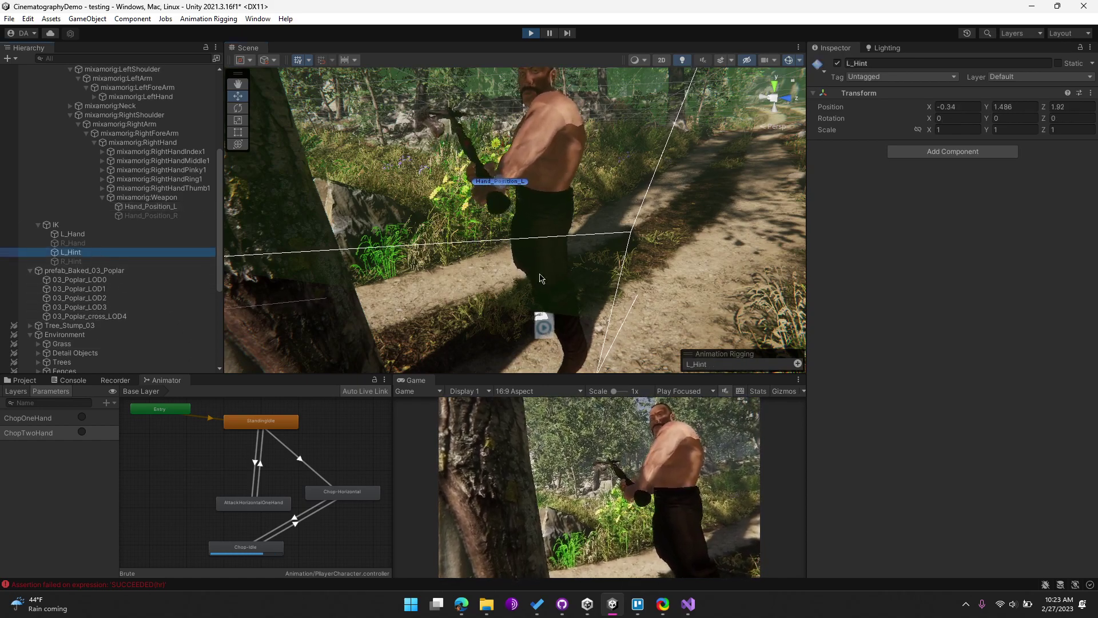
{"action": "scroll", "coordinate": [509, 278], "scroll_direction": "down", "scroll_amount": 5}
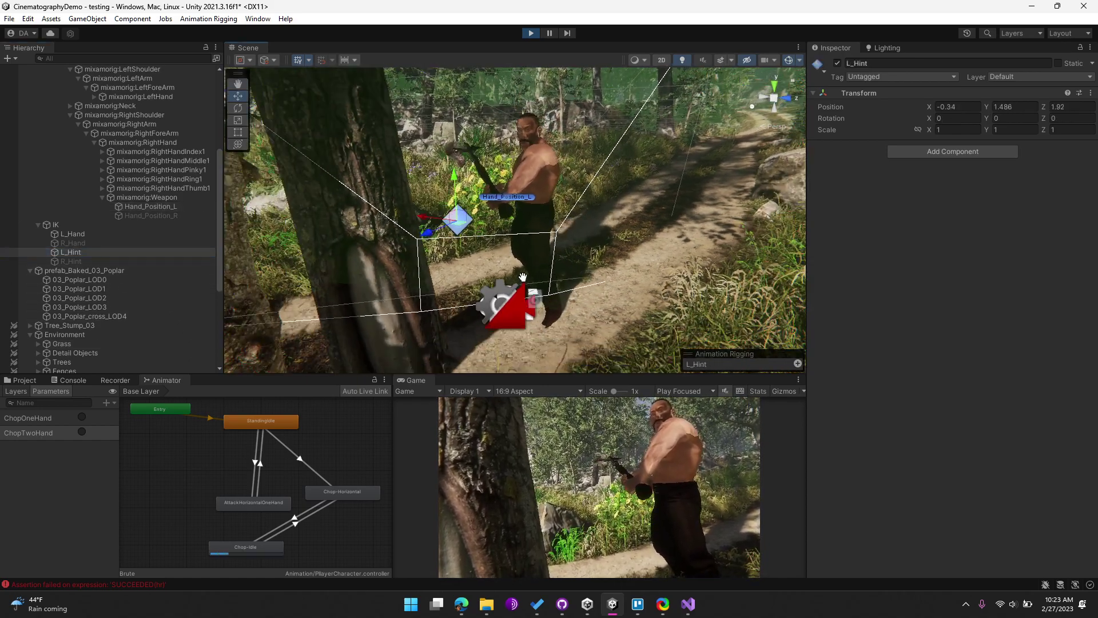
{"action": "scroll", "coordinate": [509, 269], "scroll_direction": "down", "scroll_amount": 2}
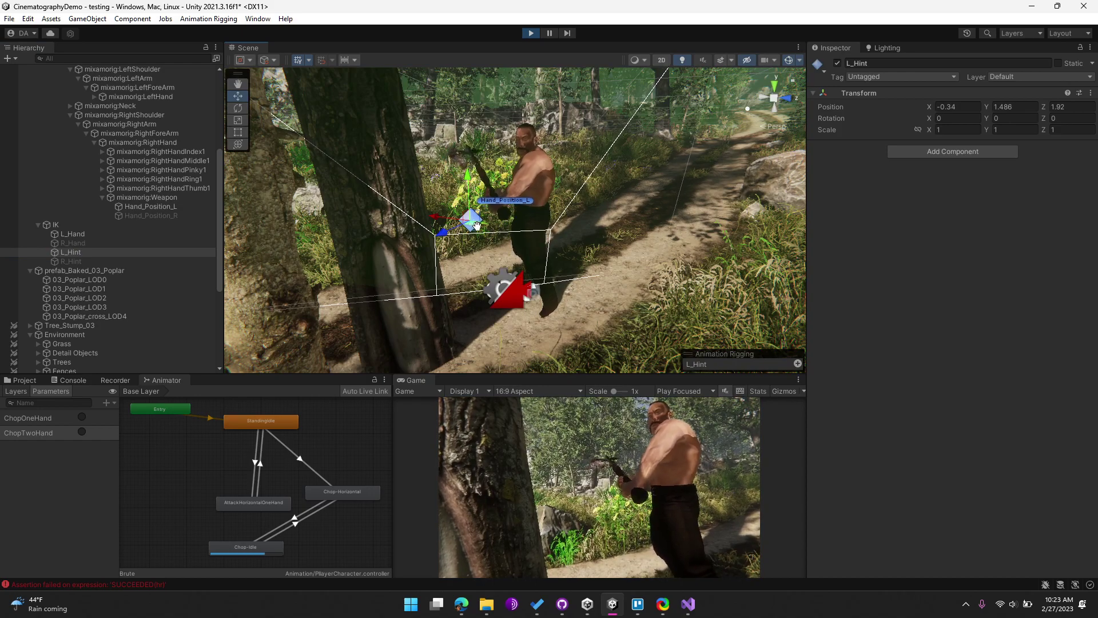
{"action": "scroll", "coordinate": [476, 224], "scroll_direction": "up", "scroll_amount": 3}
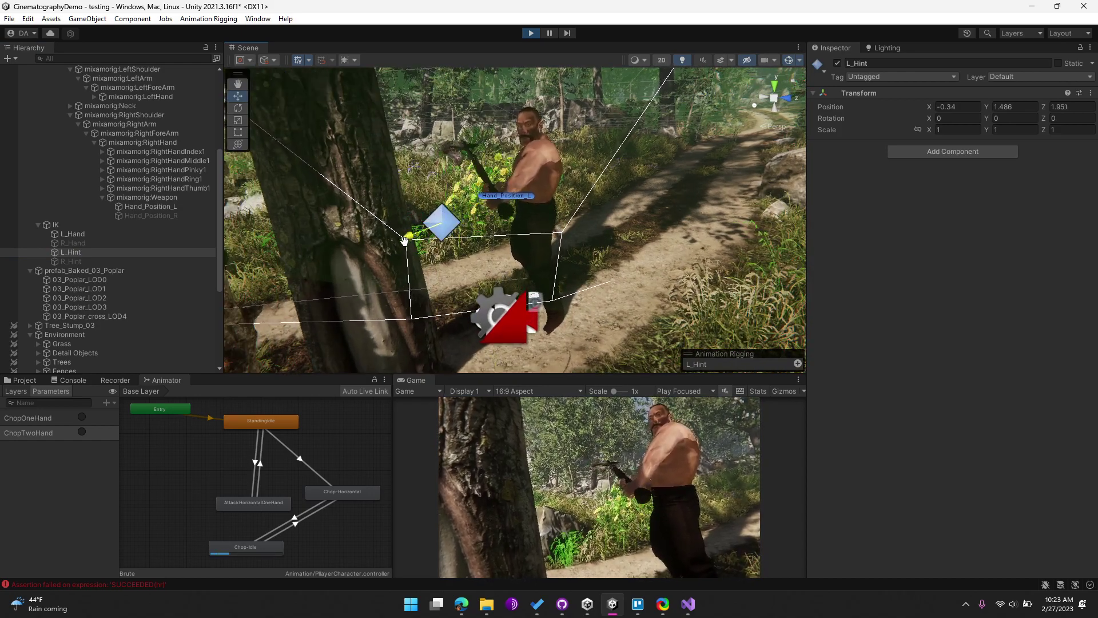
{"action": "left_click_drag", "start_coordinate": [532, 221], "coordinate": [712, 275]}
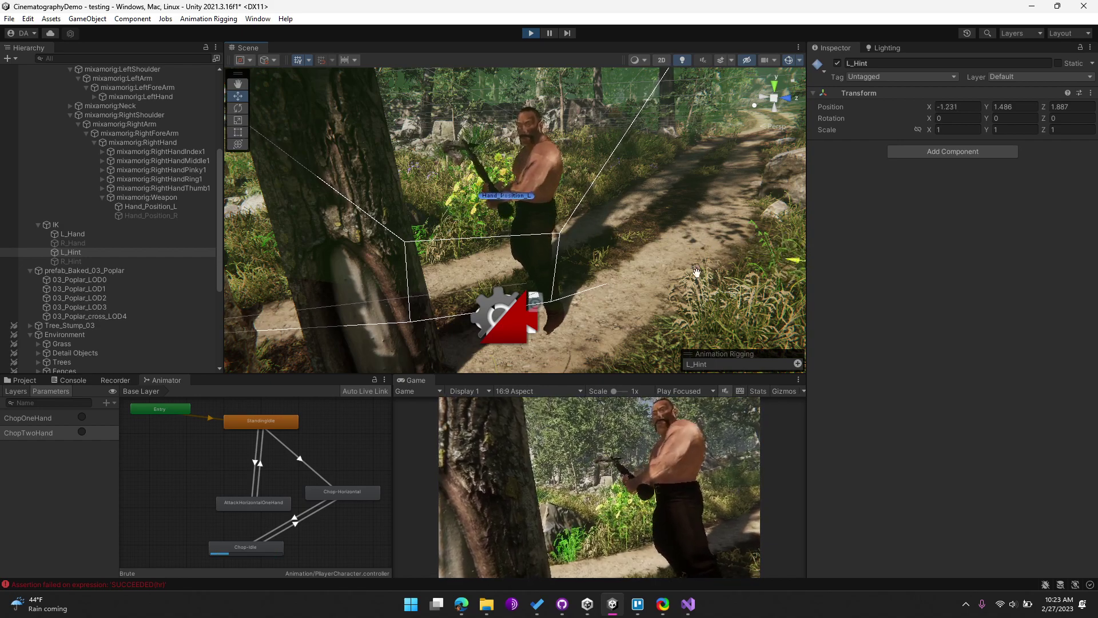
{"action": "left_click_drag", "start_coordinate": [561, 255], "coordinate": [182, 216]}
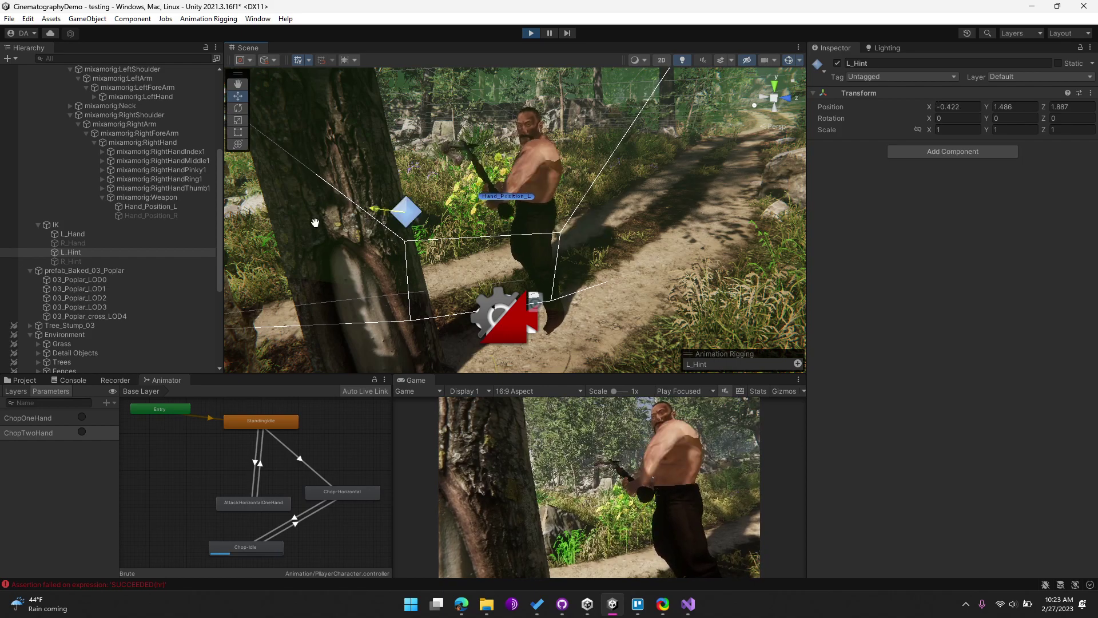
{"action": "left_click_drag", "start_coordinate": [251, 217], "coordinate": [244, 219]}
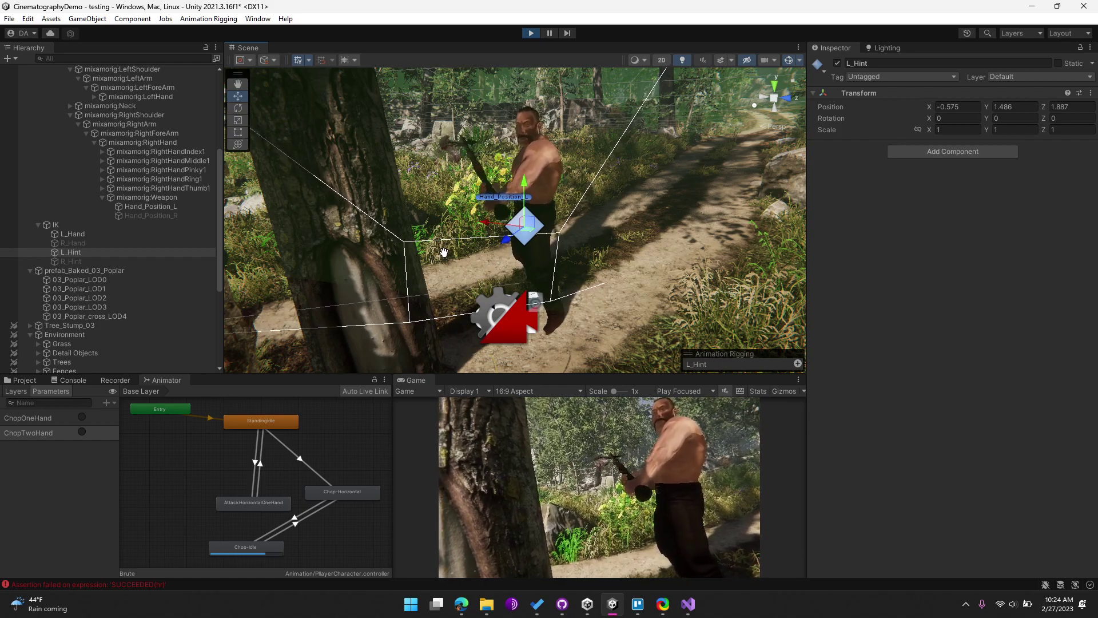
{"action": "scroll", "coordinate": [443, 252], "scroll_direction": "up", "scroll_amount": 5}
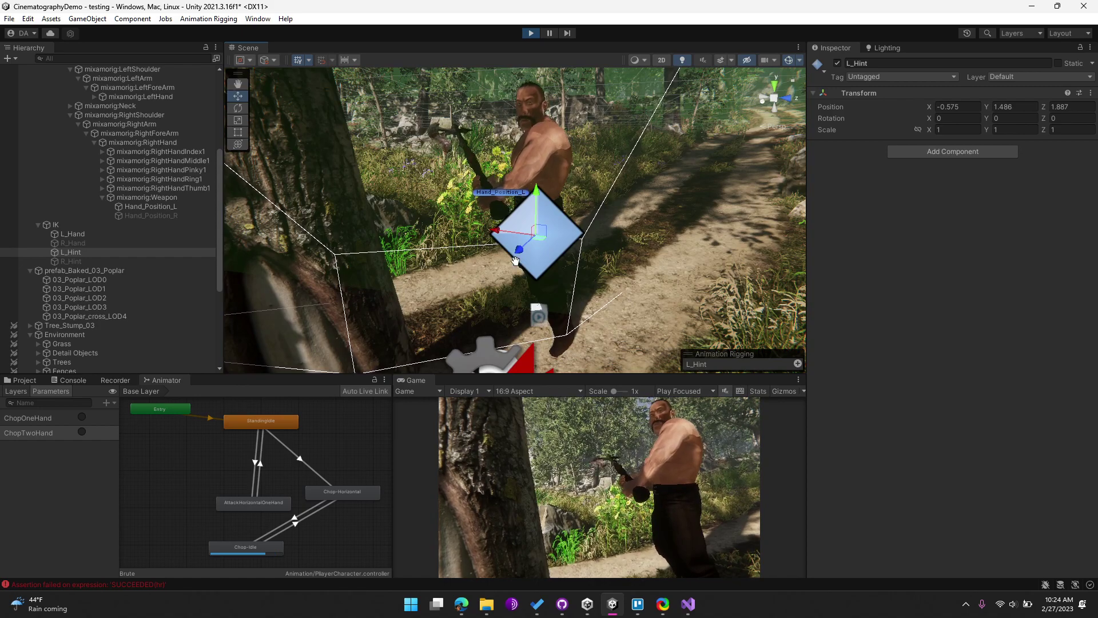
Step: Replay the two-handed chop and set the Chop-Horizontal animator state's speed to 0.1
{"action": "left_click", "coordinate": [83, 434]}
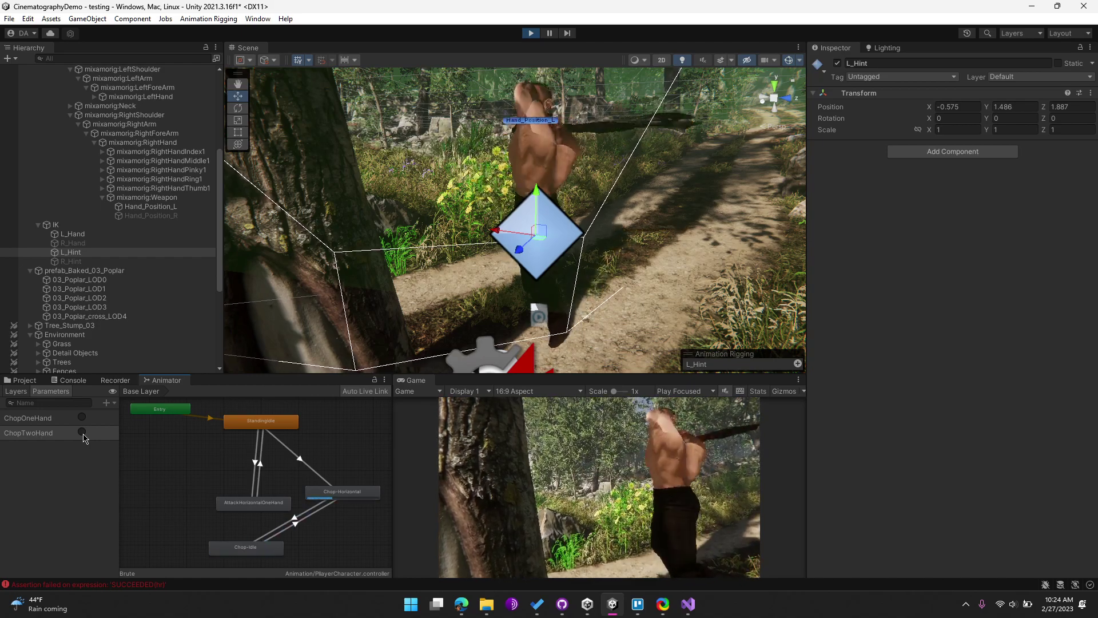
{"action": "left_click", "coordinate": [359, 494]}
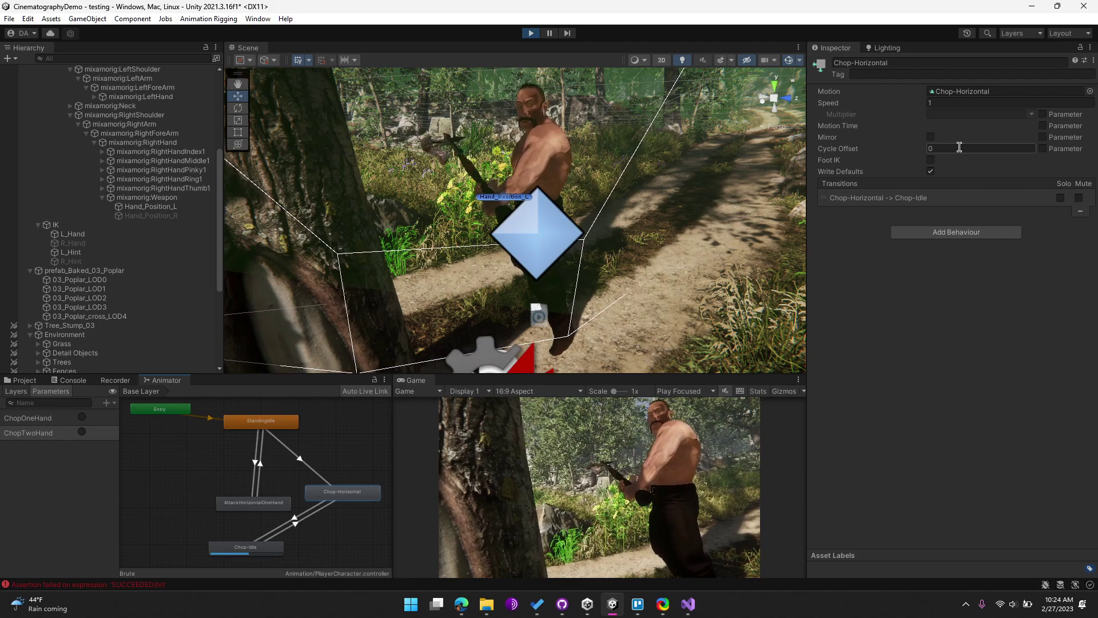
{"action": "left_click", "coordinate": [948, 104]}
{"action": "type", "text": "0.1"}
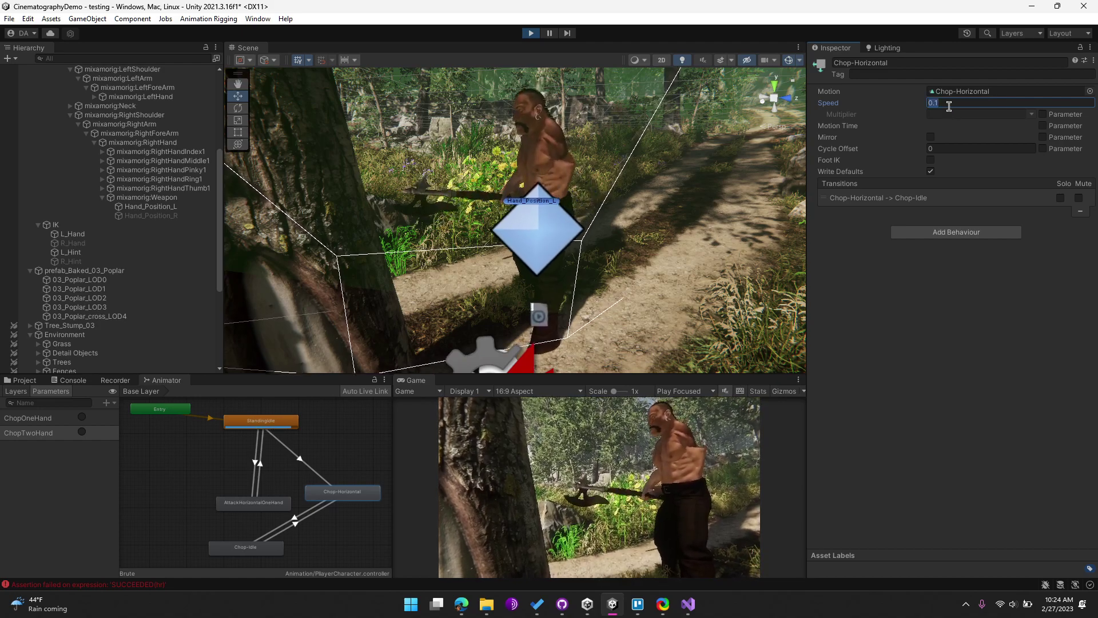
{"action": "double_click", "coordinate": [949, 104]}
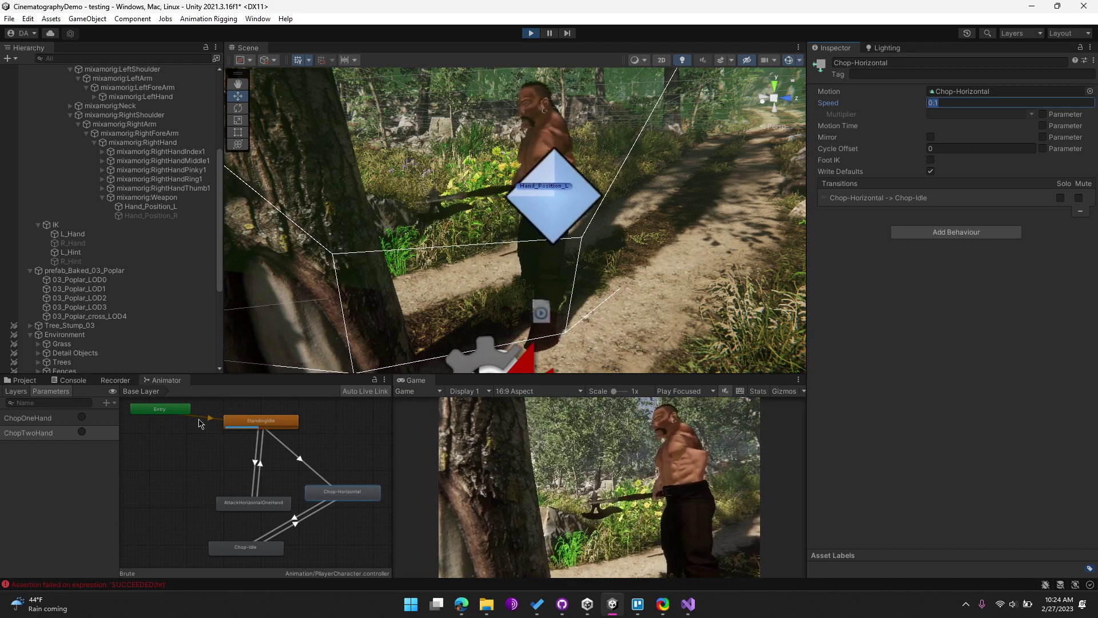
Step: Try lower Rig weights on the IK object during the one-handed idle and return the weight to 1
{"action": "middle_click_drag", "start_coordinate": [572, 240], "coordinate": [650, 238]}
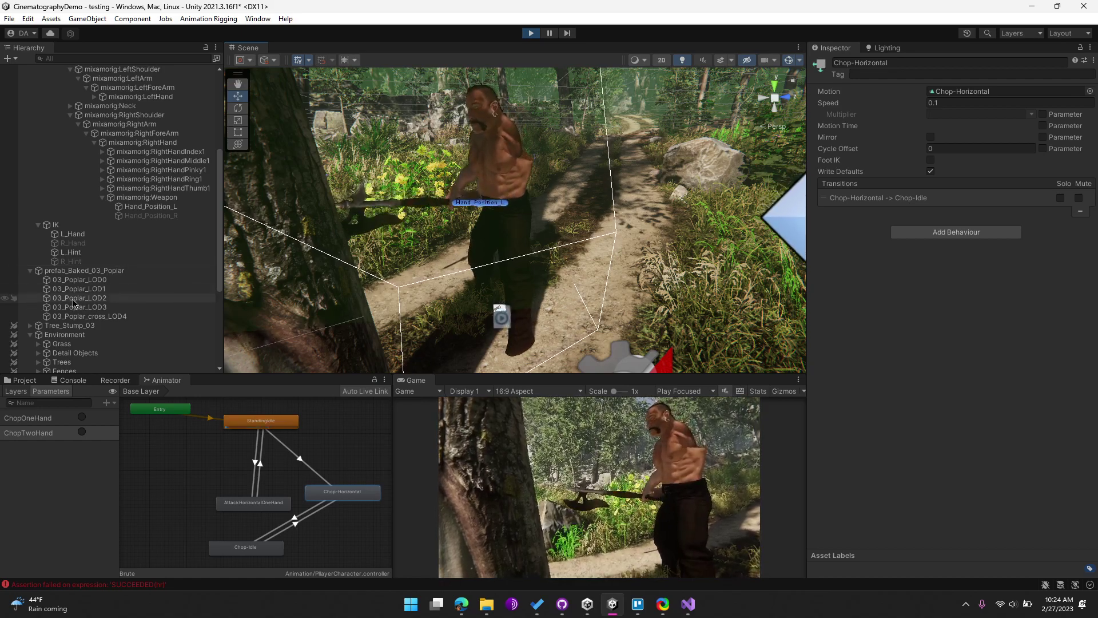
{"action": "left_click", "coordinate": [56, 225]}
{"action": "left_click_drag", "start_coordinate": [1061, 165], "coordinate": [980, 165]}
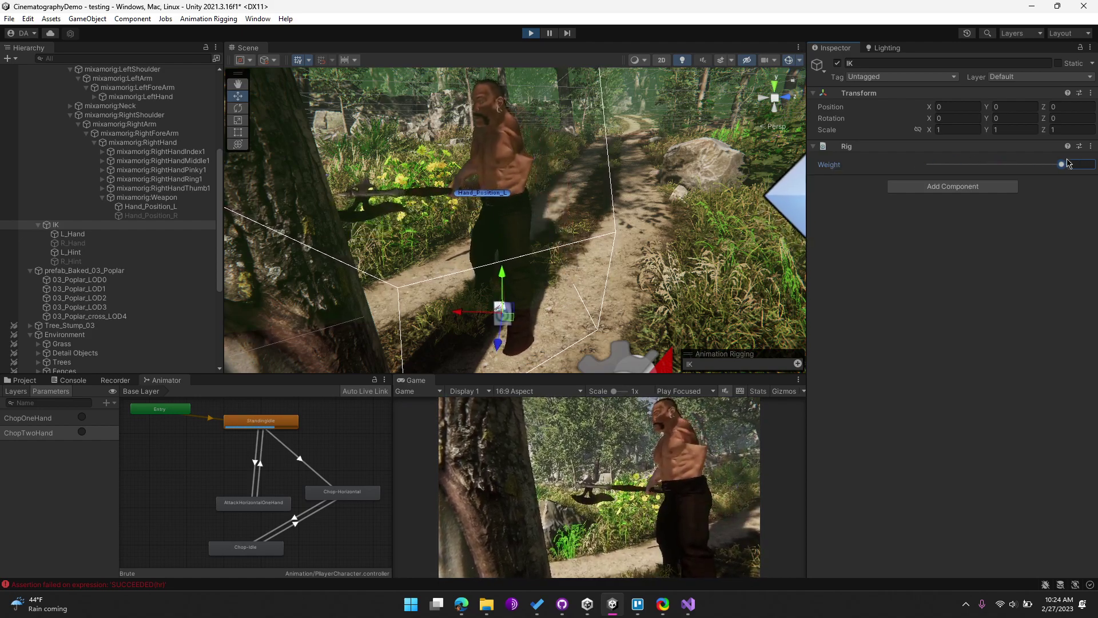
{"action": "left_click_drag", "start_coordinate": [1061, 165], "coordinate": [1023, 165]}
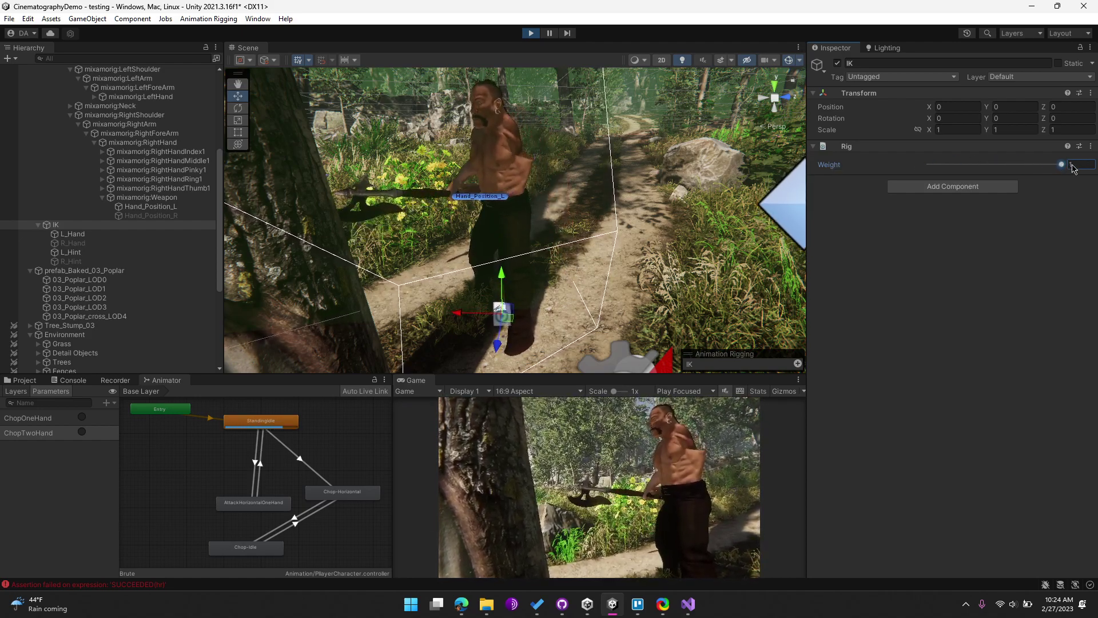
{"action": "mouse_move", "coordinate": [1061, 164]}
{"action": "left_mouse_down"}
{"action": "mouse_move", "coordinate": [1008, 173]}
{"action": "mouse_move", "coordinate": [1062, 165]}
{"action": "left_mouse_up"}
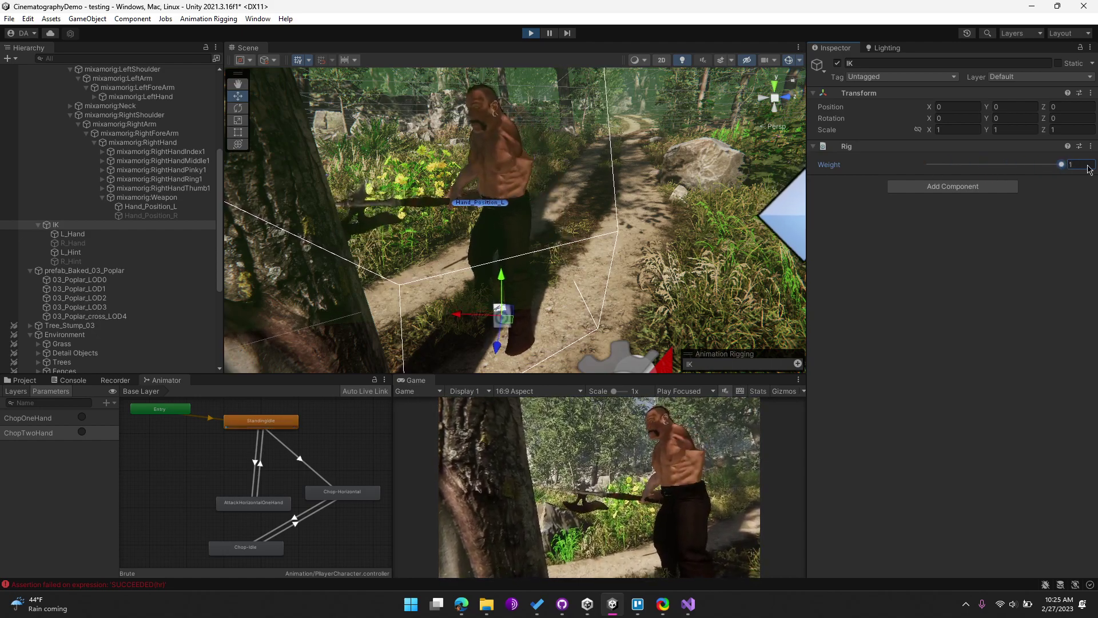
Step: Play the slowed two-handed chop, set the IK Rig weight to 0, and fire the ChopTwoHand trigger again
{"action": "left_click", "coordinate": [82, 432]}
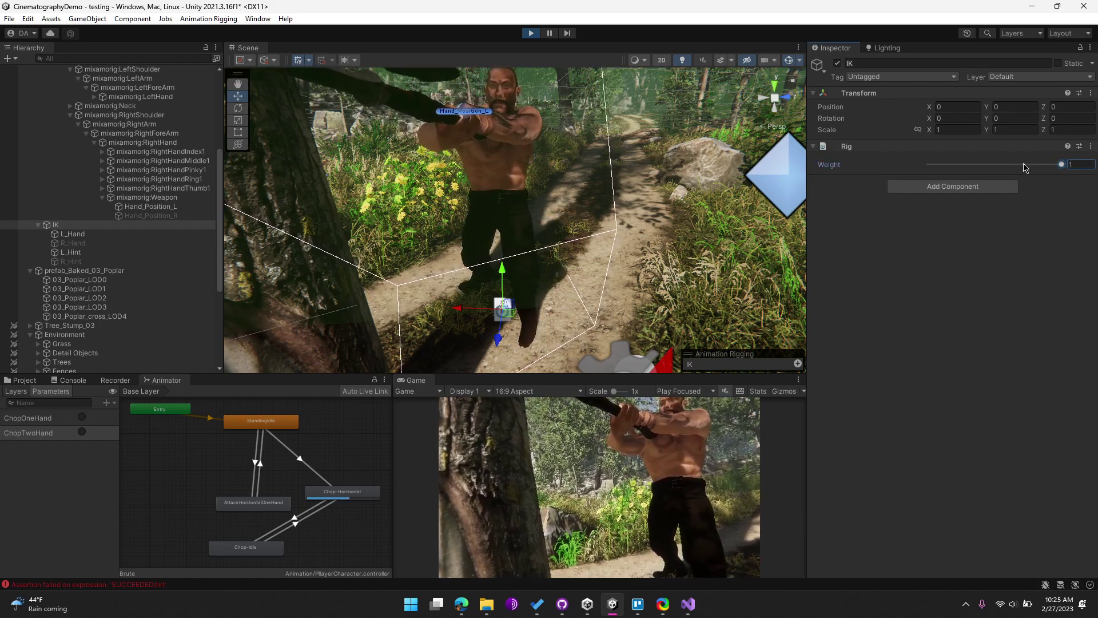
{"action": "left_click_drag", "start_coordinate": [1061, 164], "coordinate": [915, 171]}
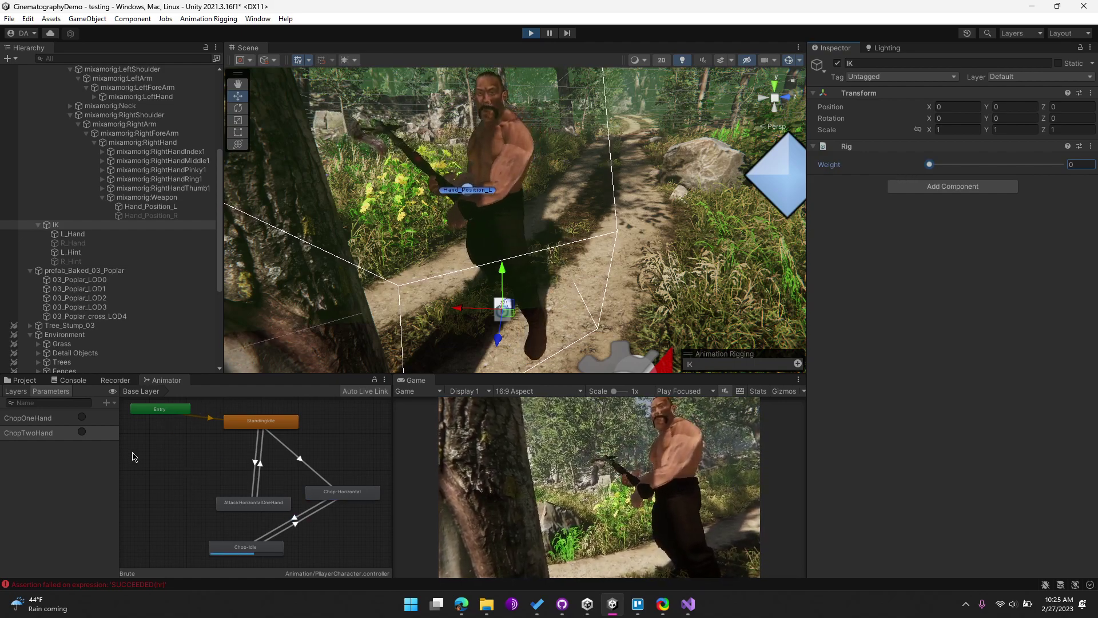
{"action": "left_click", "coordinate": [82, 433]}
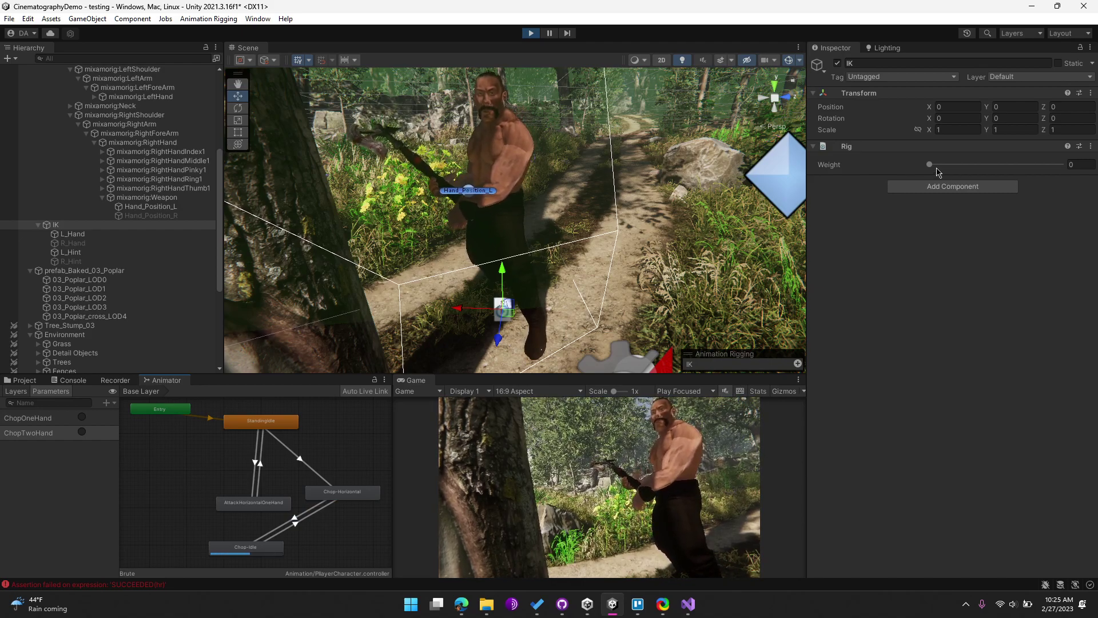
Step: Blend the IK Rig weight up to 0.805 while the chop plays, and fire the ChopTwoHand trigger again
{"action": "left_click_drag", "start_coordinate": [931, 164], "coordinate": [1074, 167]}
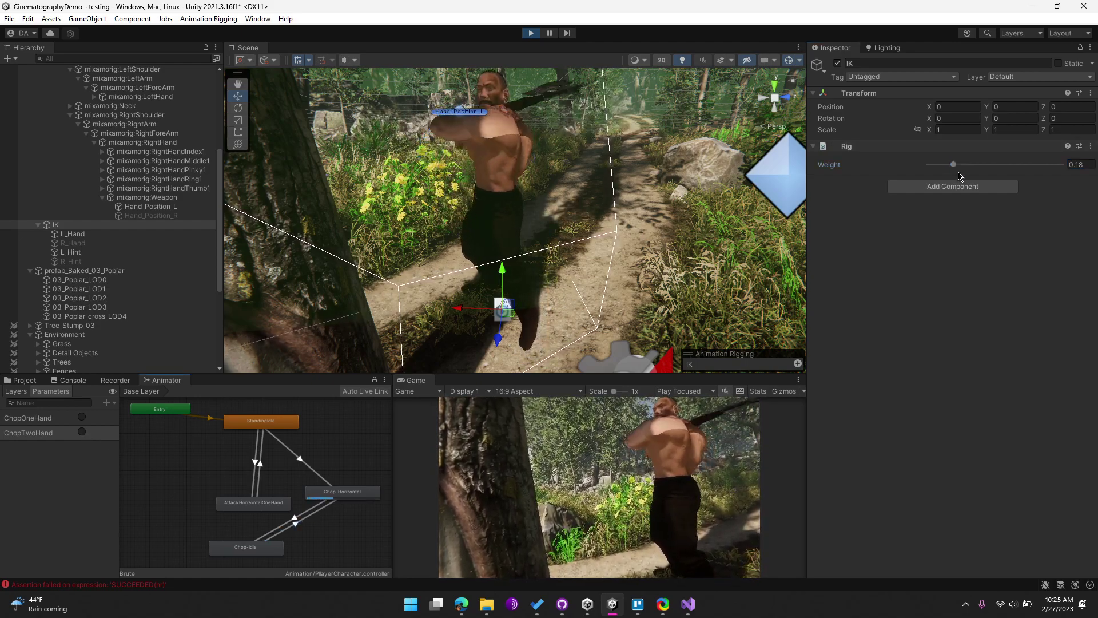
{"action": "left_click_drag", "start_coordinate": [953, 165], "coordinate": [1038, 171]}
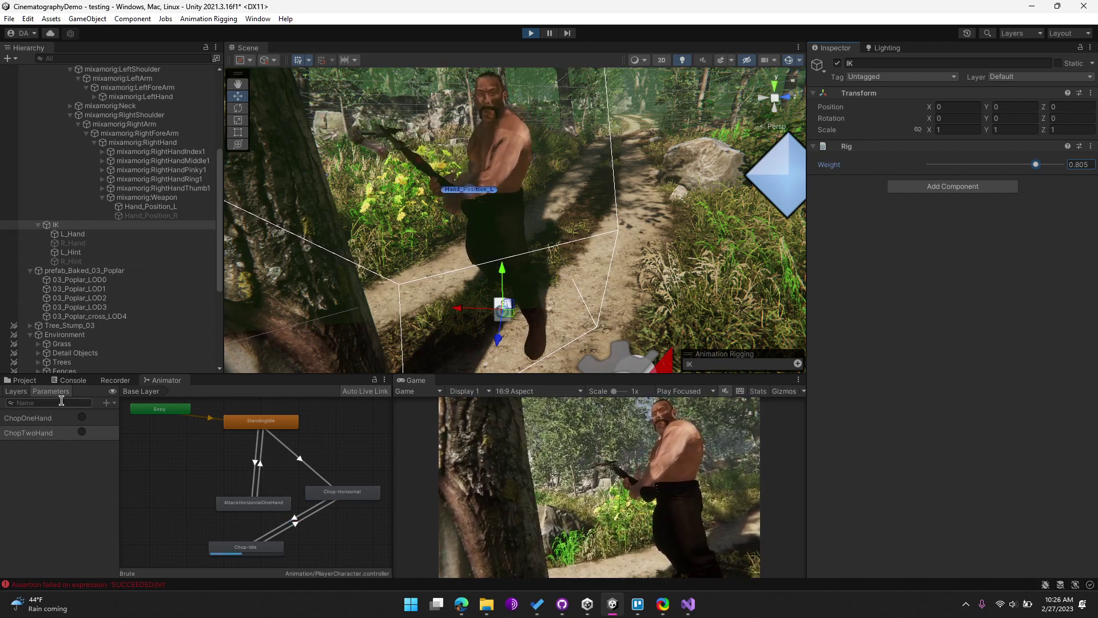
{"action": "left_click", "coordinate": [82, 433]}
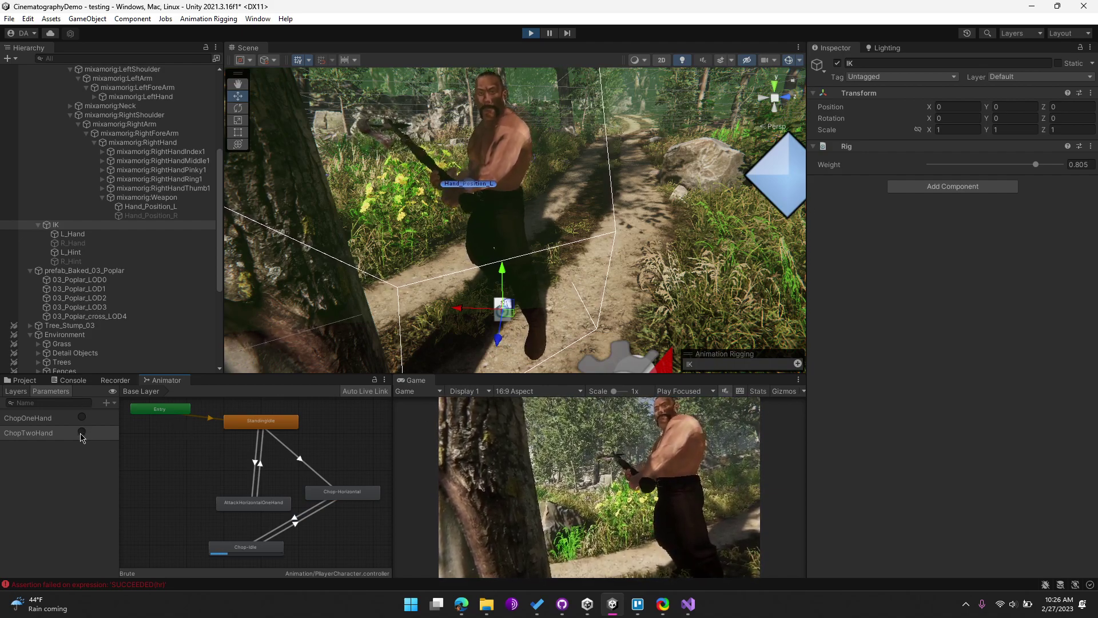
Step: Shift the IK object to about Z -0.088 and set its Rig weight to 1 while replaying the two-handed chop
{"action": "mouse_move", "coordinate": [498, 342]}
{"action": "left_mouse_down"}
{"action": "mouse_move", "coordinate": [492, 367]}
{"action": "mouse_move", "coordinate": [490, 313]}
{"action": "mouse_move", "coordinate": [487, 334]}
{"action": "left_mouse_up"}
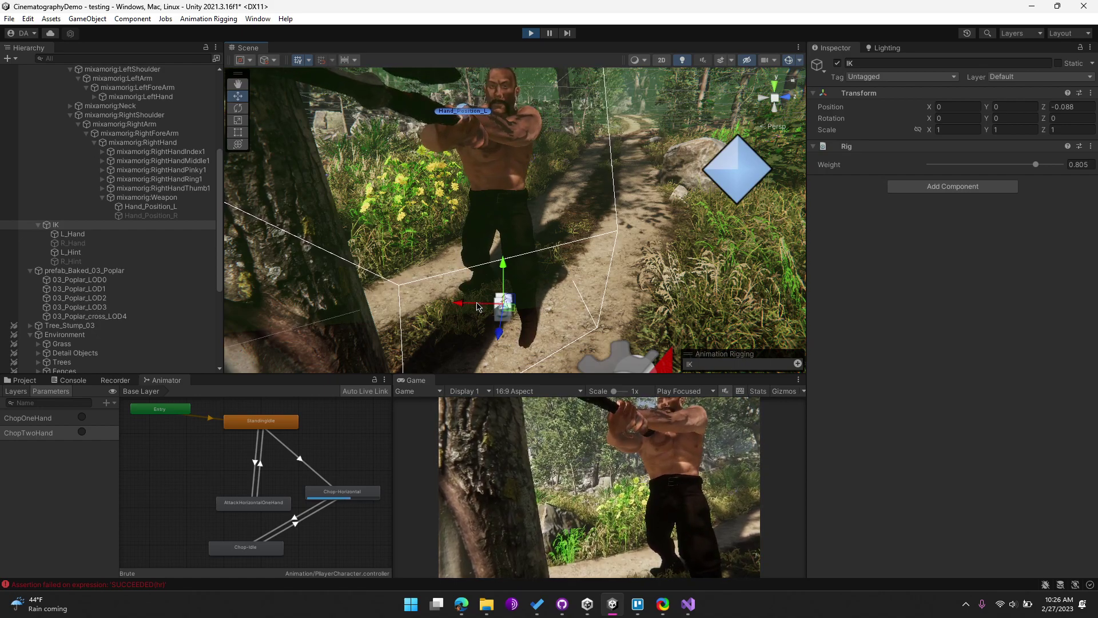
{"action": "left_click", "coordinate": [82, 432]}
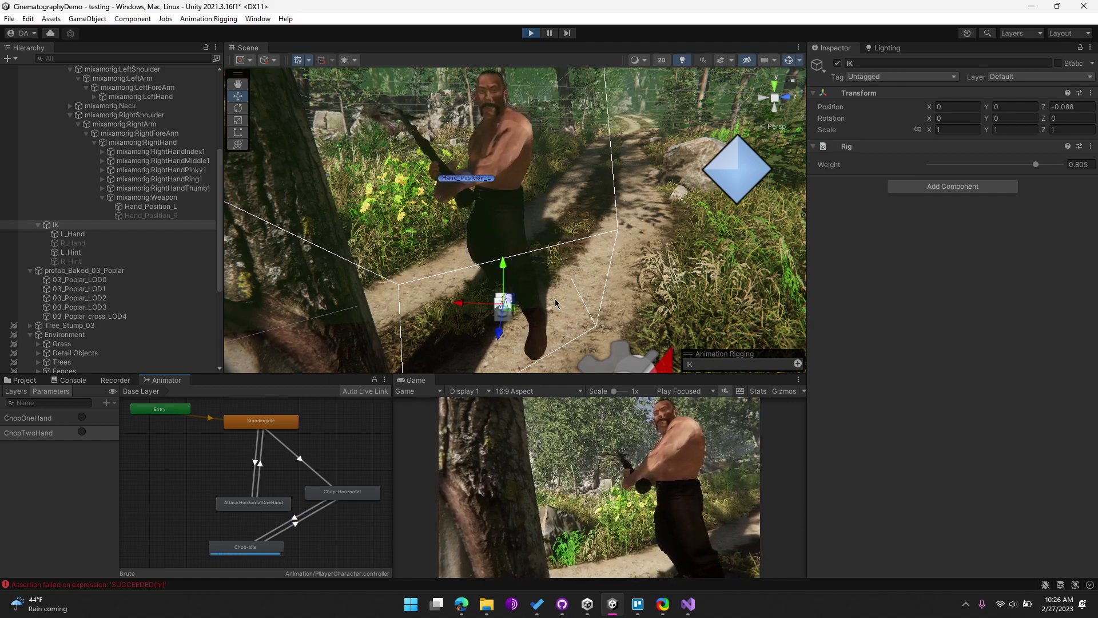
{"action": "left_click_drag", "start_coordinate": [1035, 164], "coordinate": [1065, 164]}
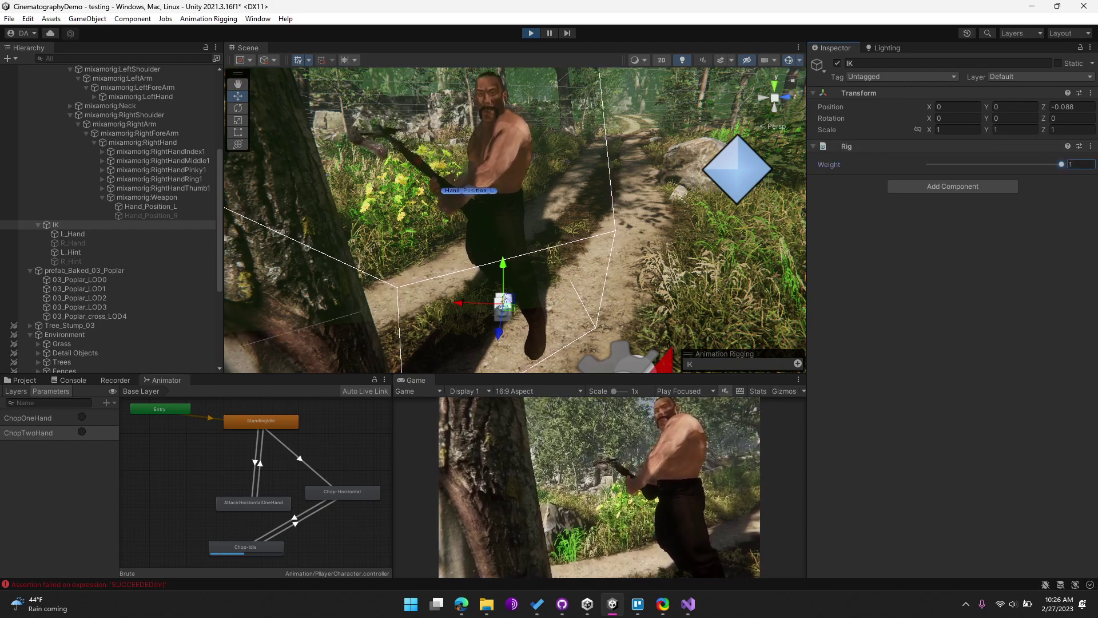